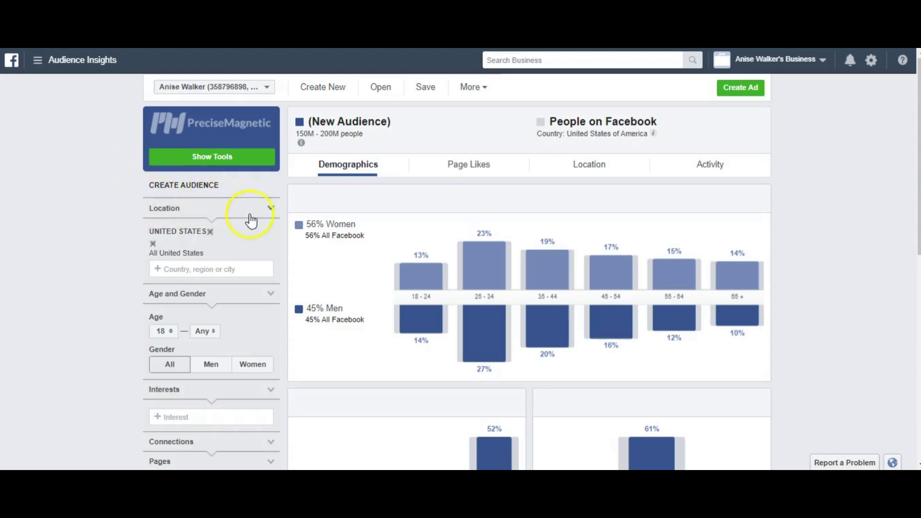
- Toggle the Location section, view the Country suggestions without adding one, then collapse Age and Gender
left_click(271, 209)
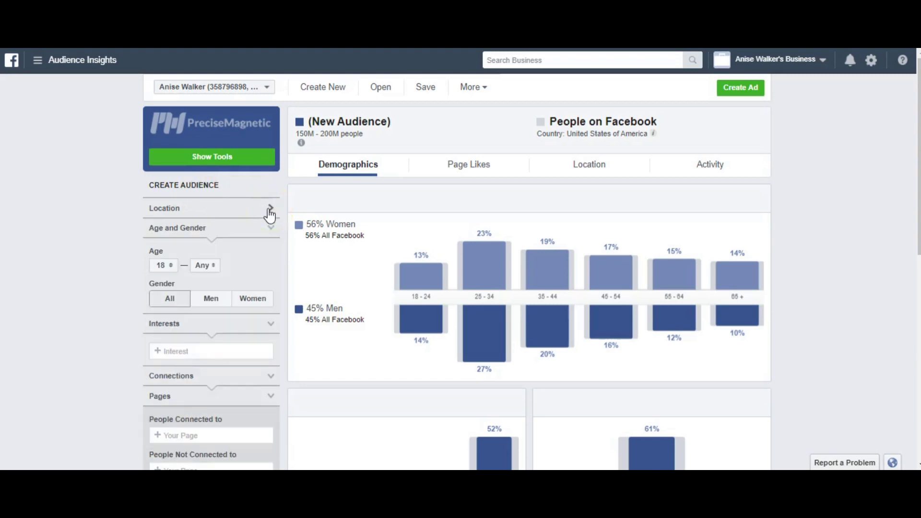
left_click(270, 210)
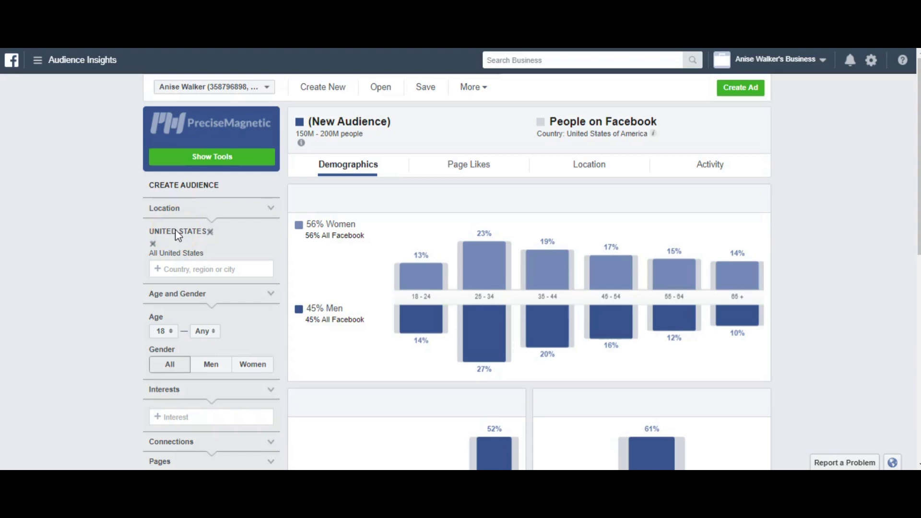
left_click(194, 266)
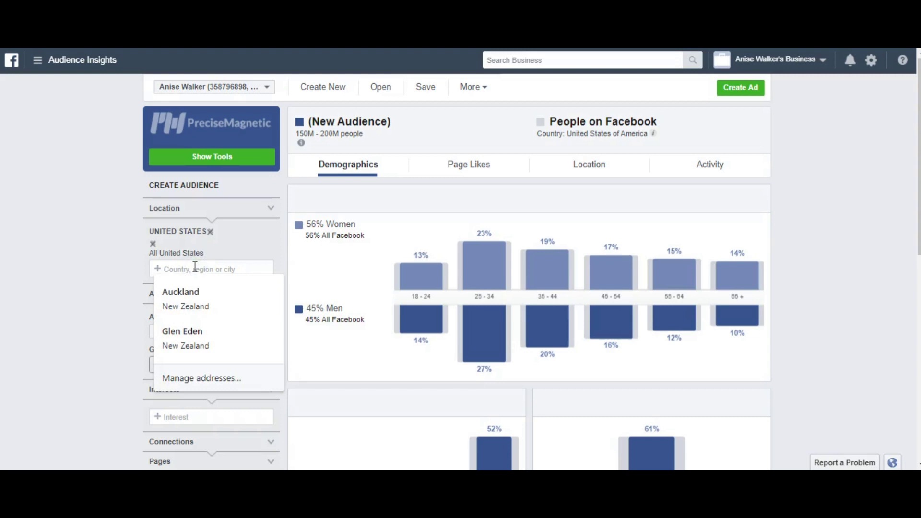
left_click(75, 254)
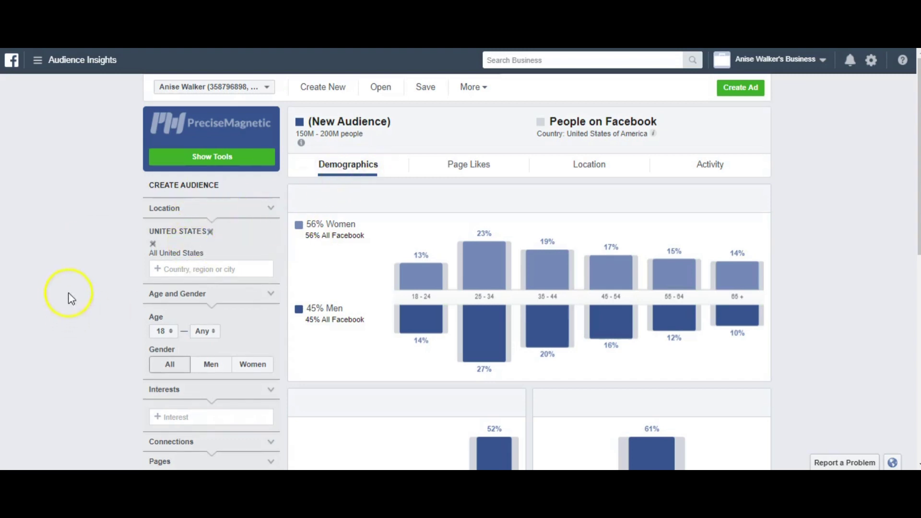
left_click(229, 295)
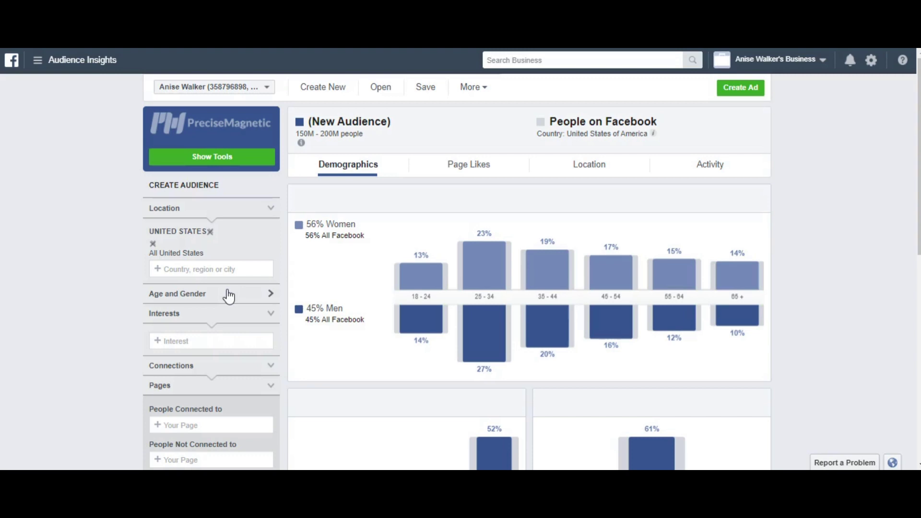
left_click(208, 317)
left_click(209, 319)
- Toggle the Connections section, then expand the Advanced filters showing Language and relationship status
scroll(894, 154, "down", 1)
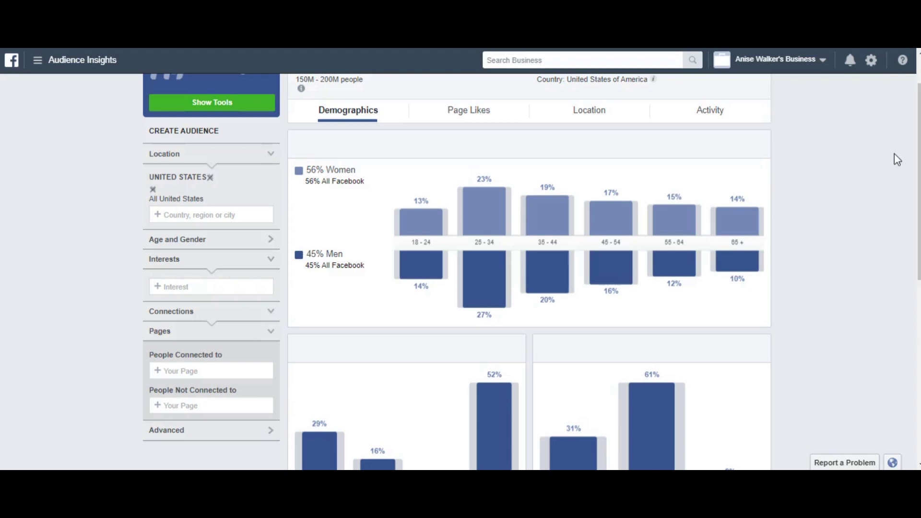
scroll(894, 154, "down", 1)
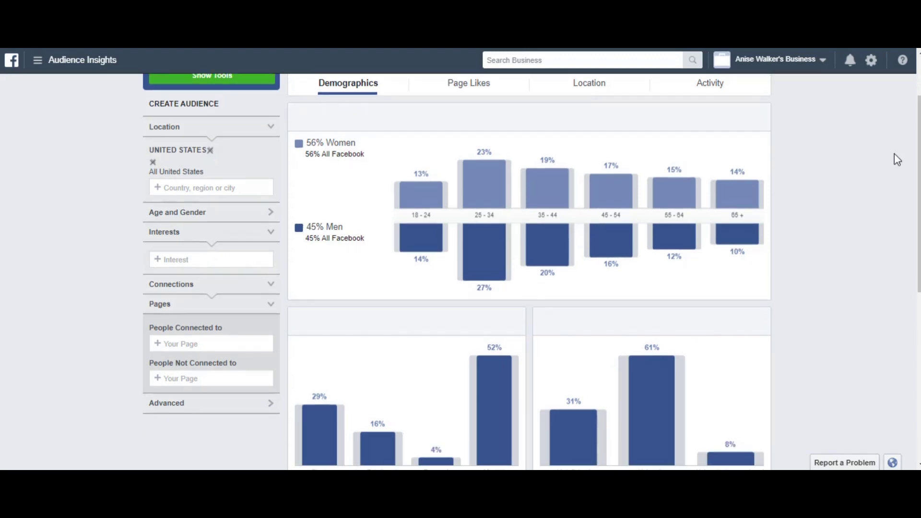
scroll(894, 153, "up", 1)
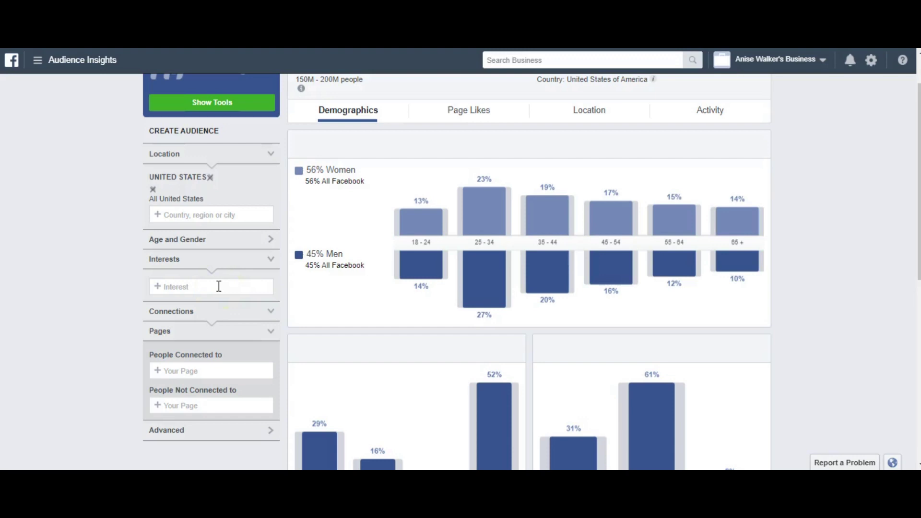
left_click(227, 310)
left_click(230, 311)
left_click(168, 434)
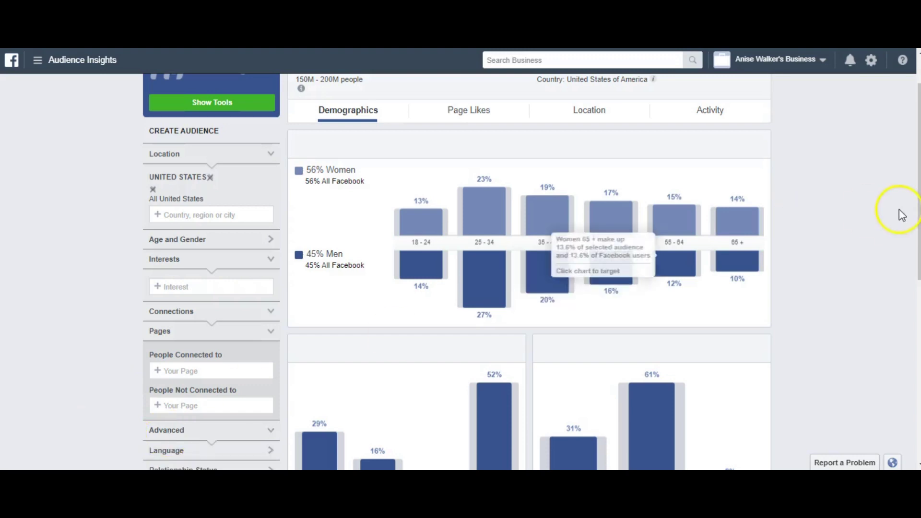
scroll(902, 216, "down", 2)
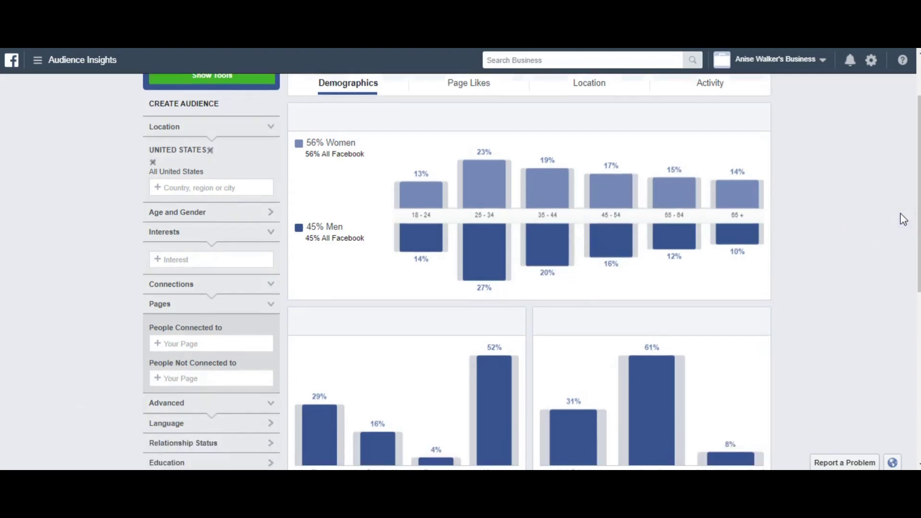
scroll(903, 220, "down", 2)
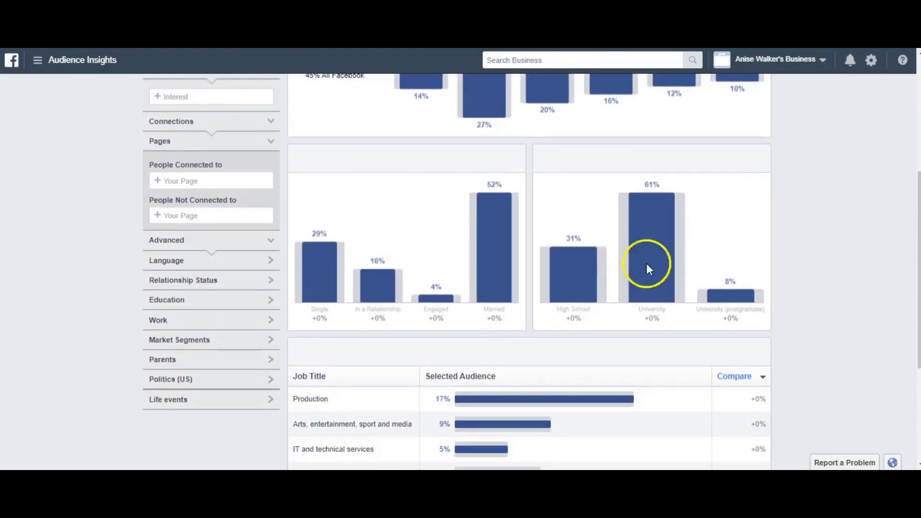
left_click(272, 361)
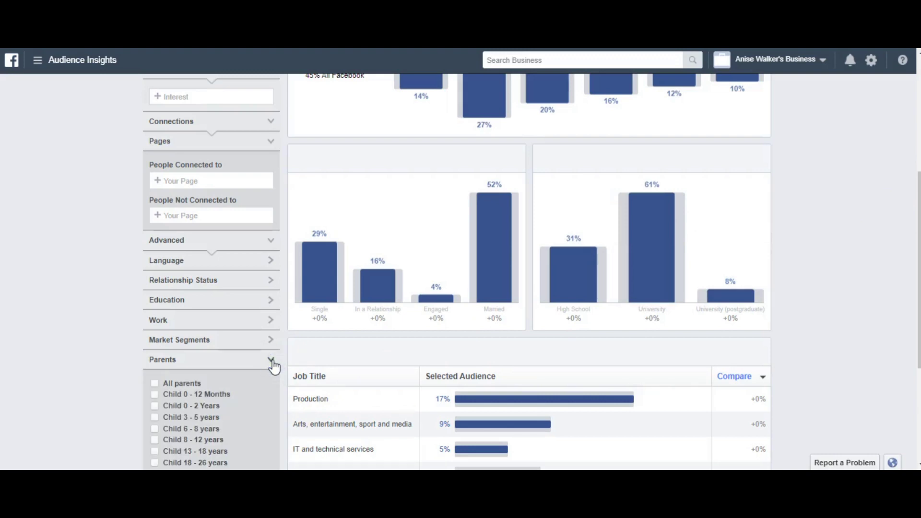
left_click(271, 361)
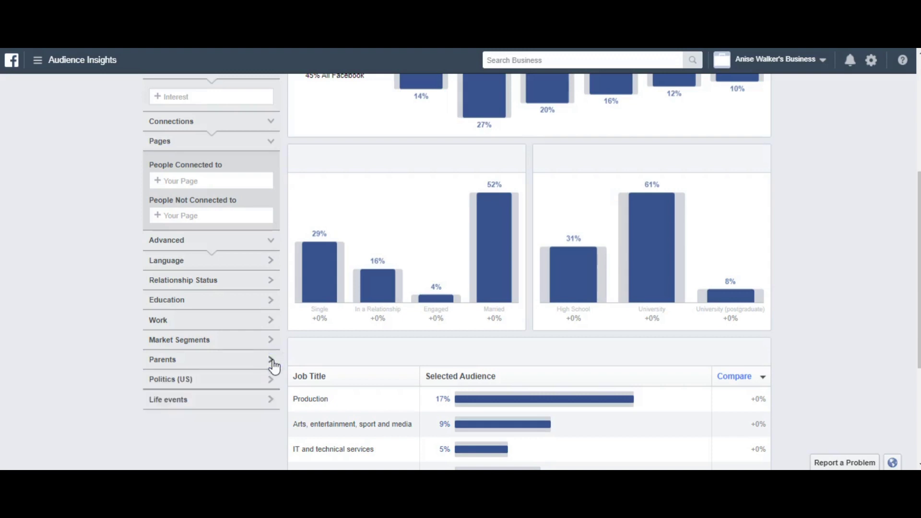
left_click(145, 370)
left_click(153, 377)
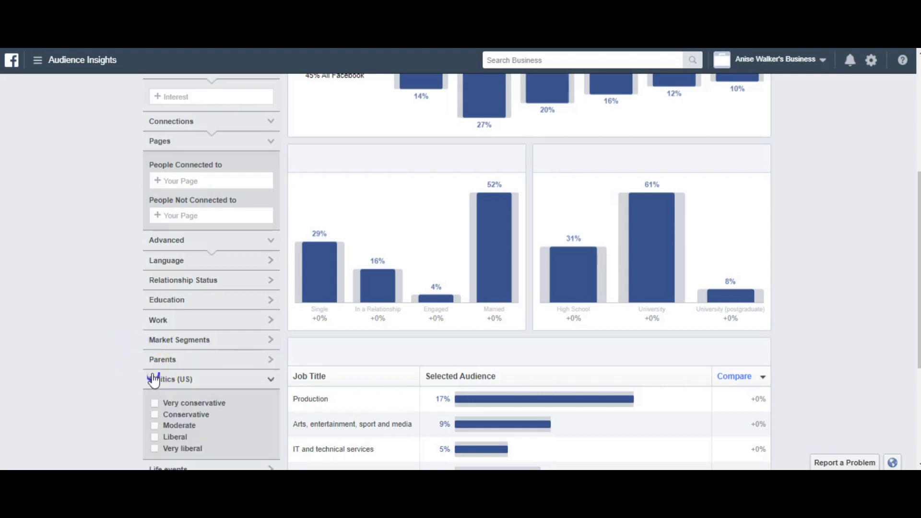
left_click(154, 379)
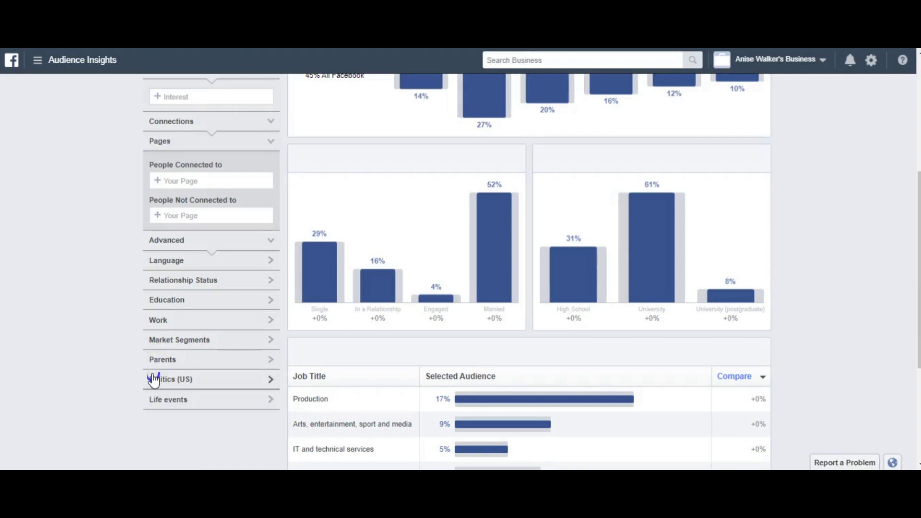
left_click(171, 400)
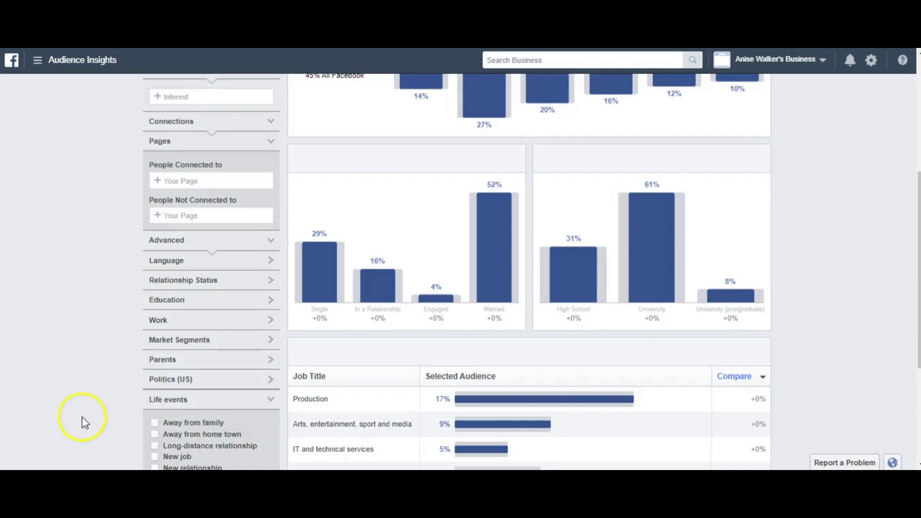
scroll(82, 423, "down", 2)
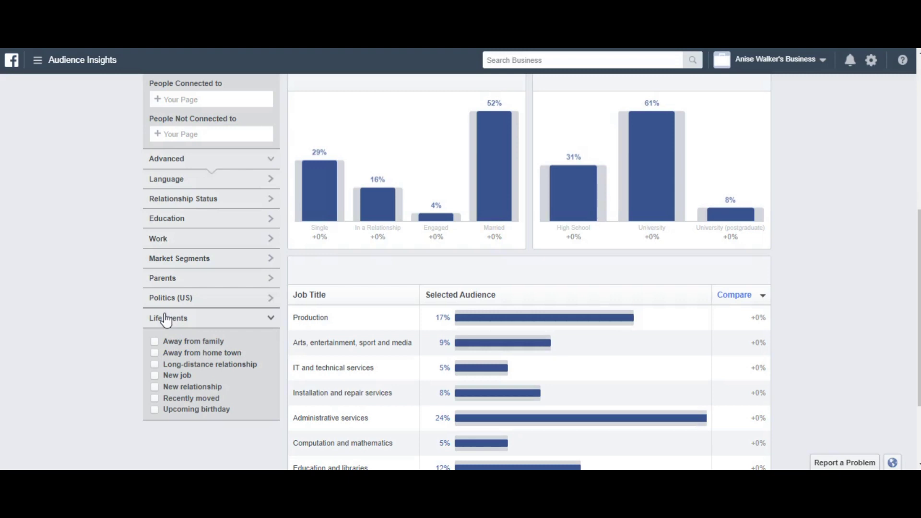
left_click(167, 319)
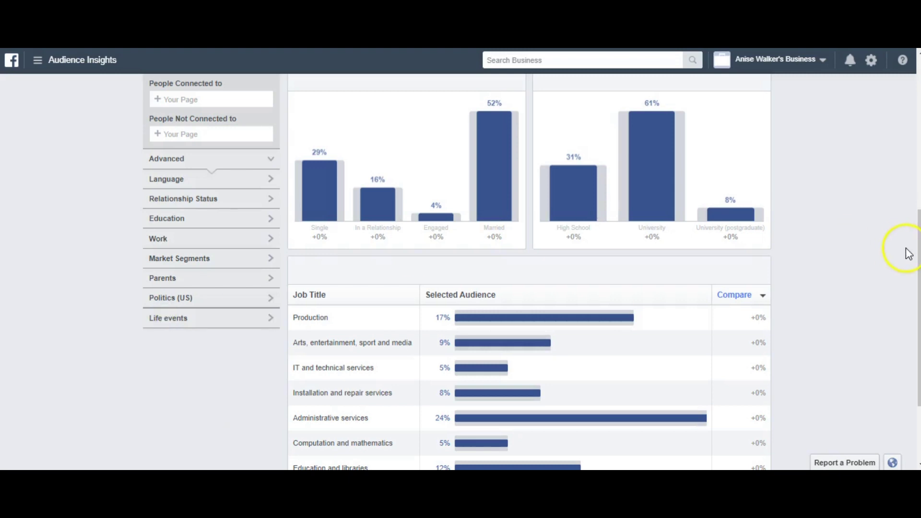
scroll(889, 246, "up", 3)
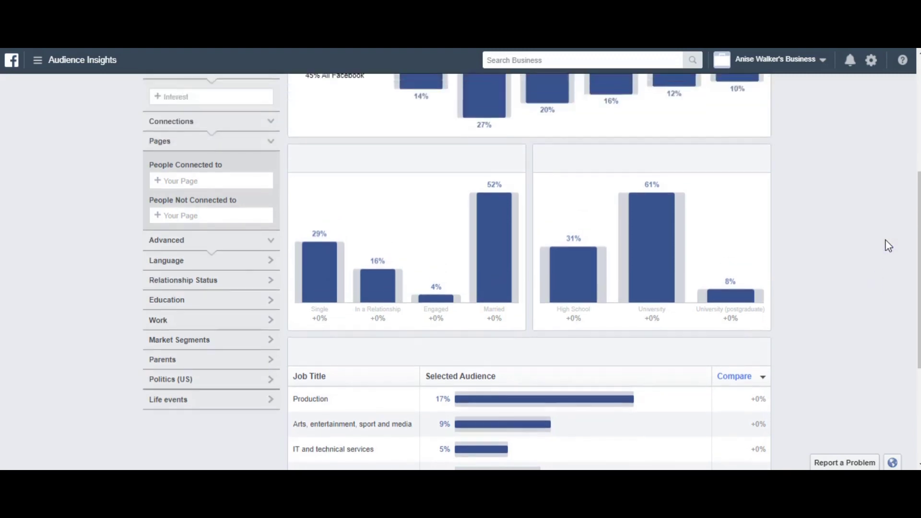
scroll(888, 246, "up", 3)
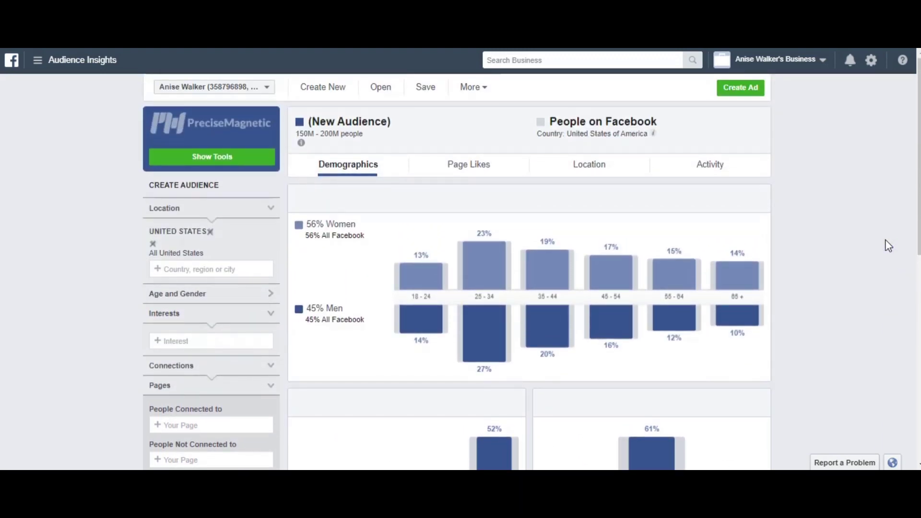
scroll(888, 245, "down", 1)
scroll(888, 245, "up", 1)
mouse_move(437, 250)
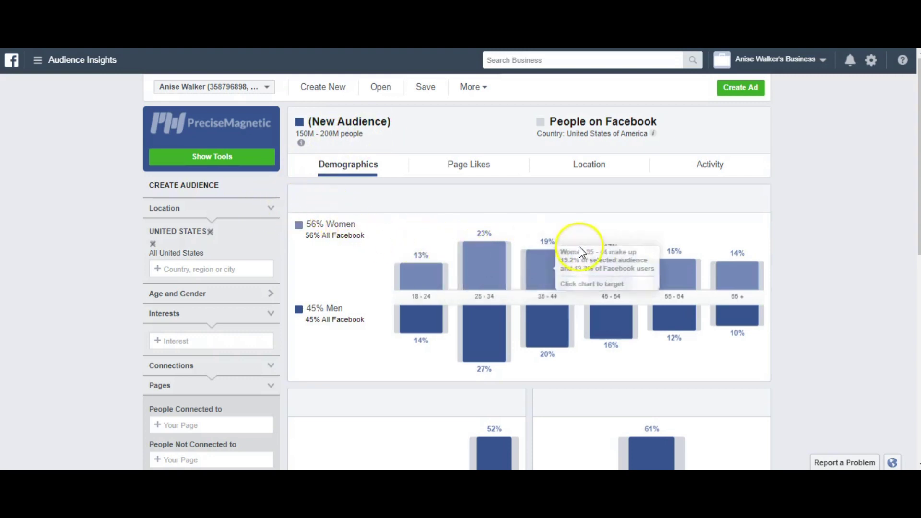
mouse_move(732, 269)
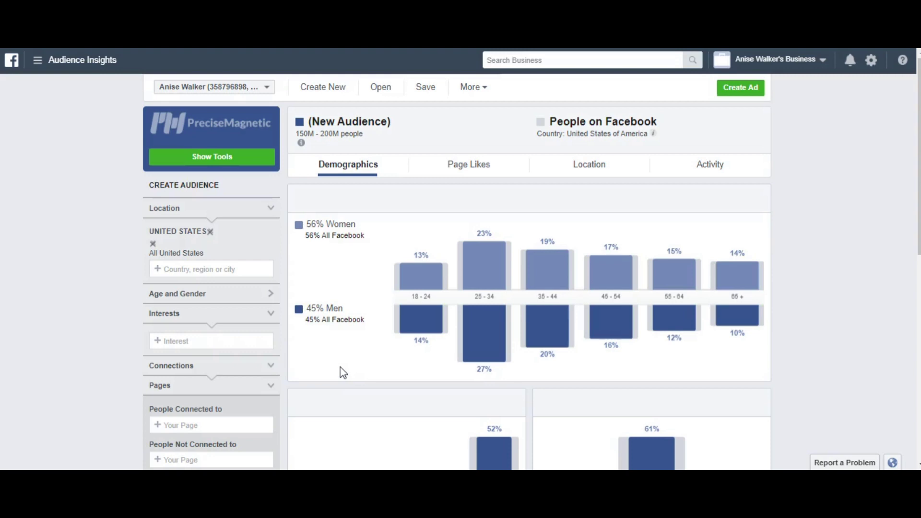
scroll(343, 373, "down", 3)
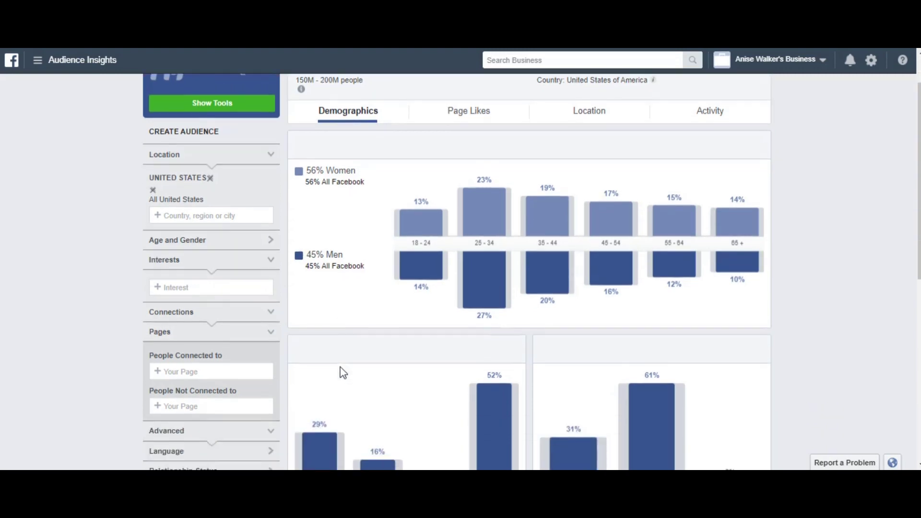
scroll(343, 373, "down", 1)
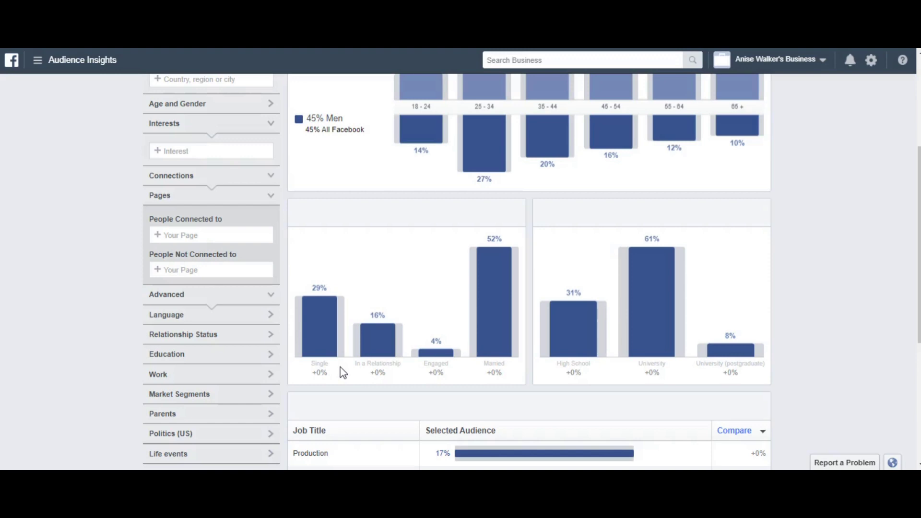
scroll(343, 373, "down", 2)
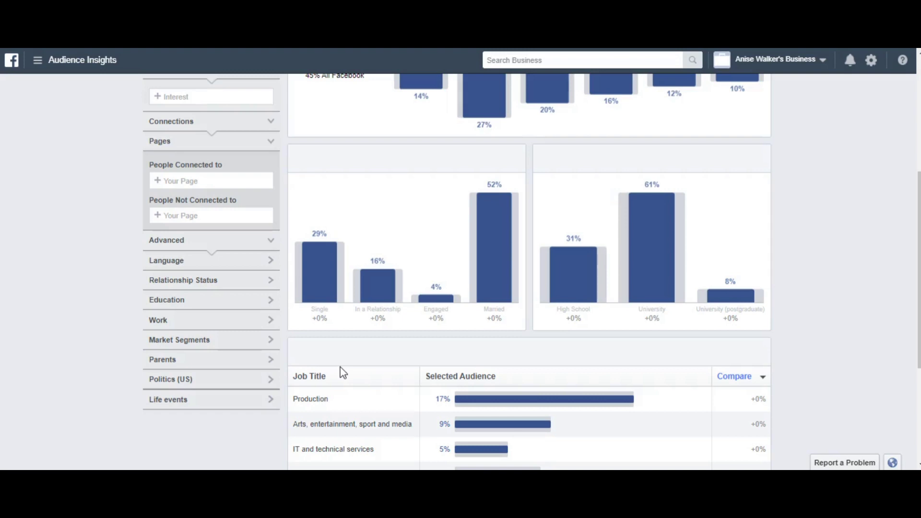
- Scroll down the audience demographics to the Job Title table
scroll(343, 373, "down", 2)
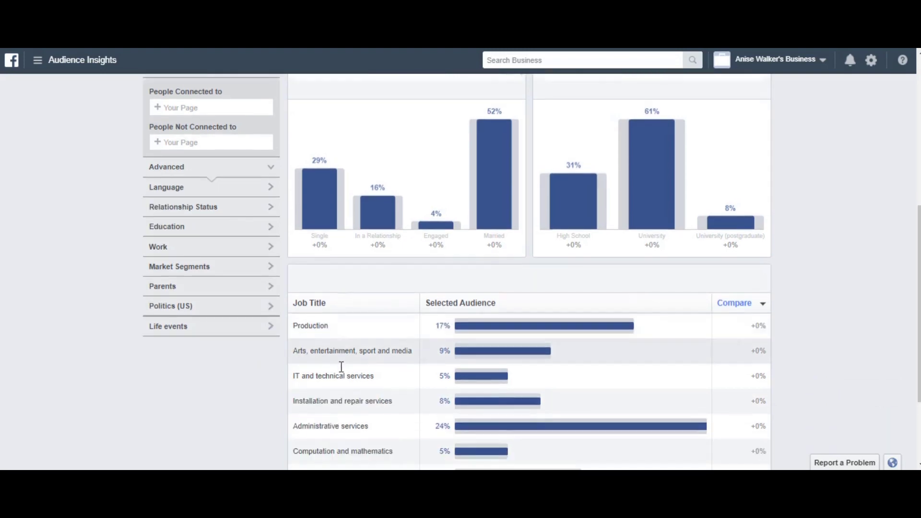
scroll(342, 367, "down", 1)
scroll(341, 368, "down", 2)
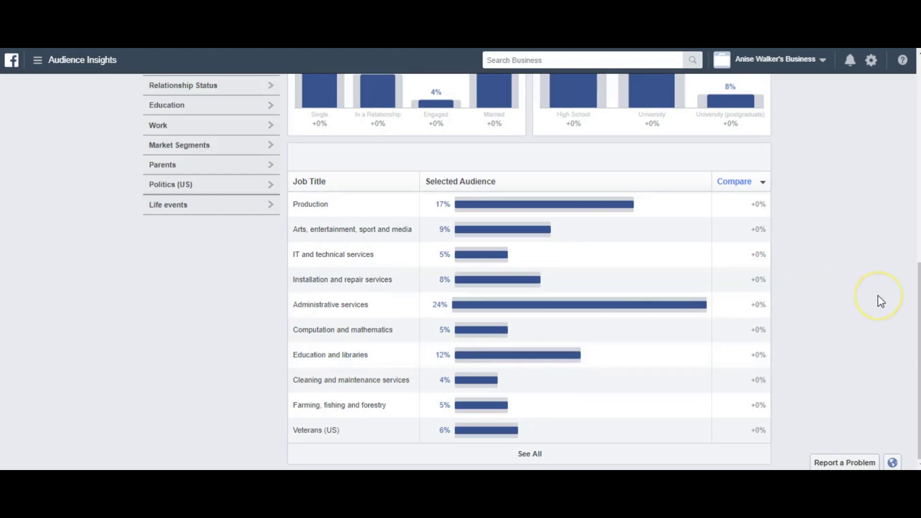
scroll(877, 296, "up", 2)
scroll(877, 296, "down", 2)
scroll(881, 301, "up", 2)
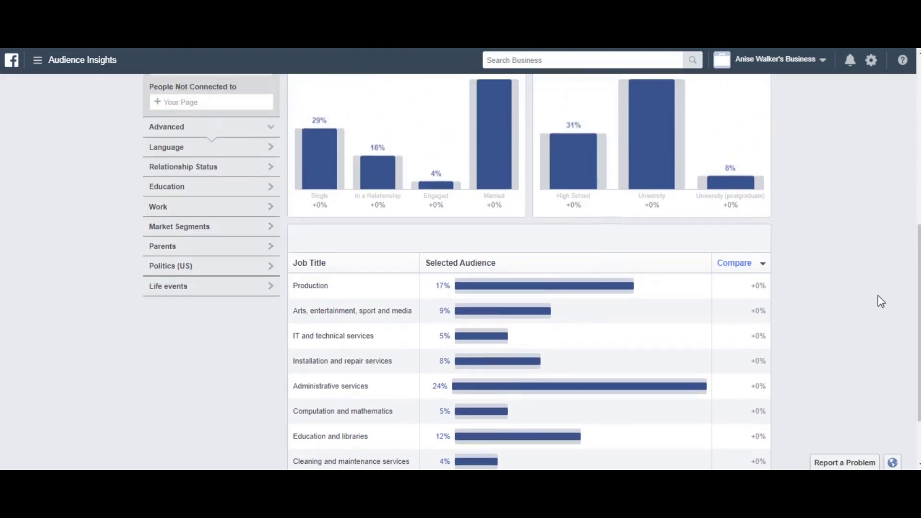
scroll(881, 302, "down", 1)
scroll(881, 302, "down", 1)
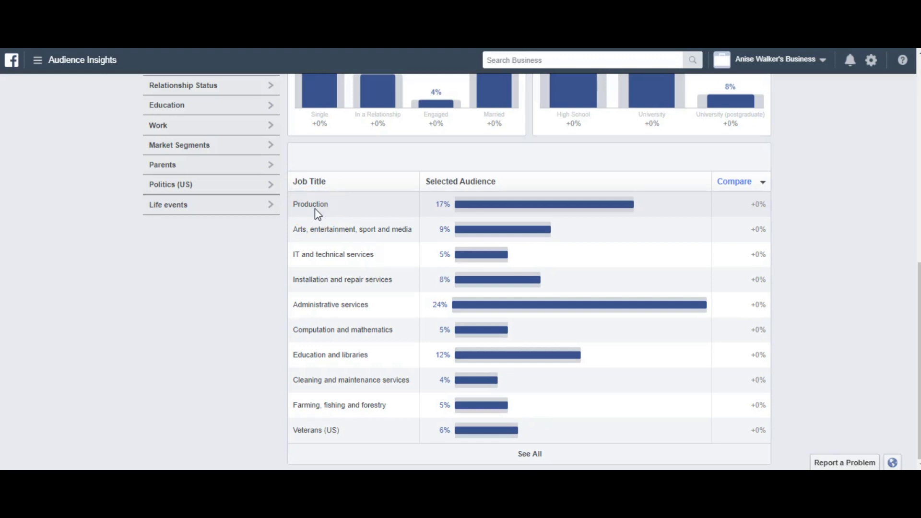
scroll(315, 209, "up", 2)
scroll(315, 208, "down", 2)
- Show all job titles and review the full list, led by Administrative services at 24%
left_click(523, 453)
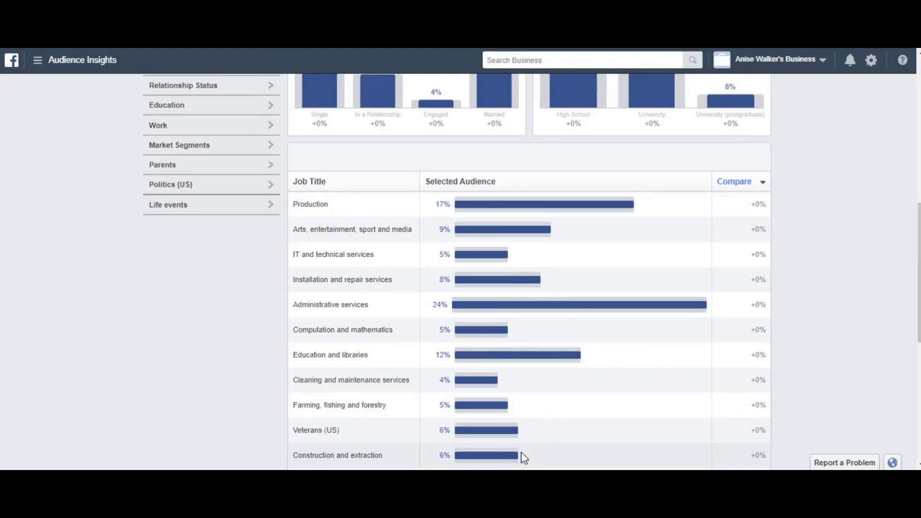
scroll(522, 454, "down", 6)
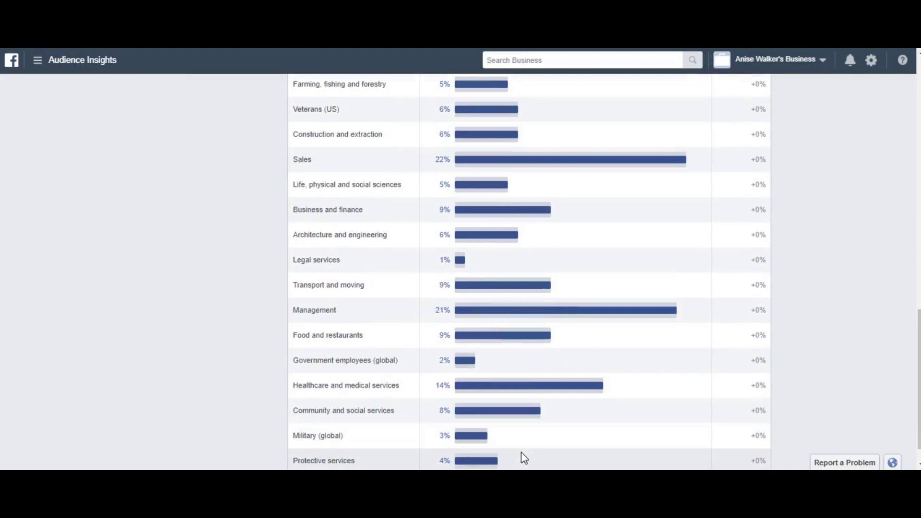
scroll(523, 459, "down", 1)
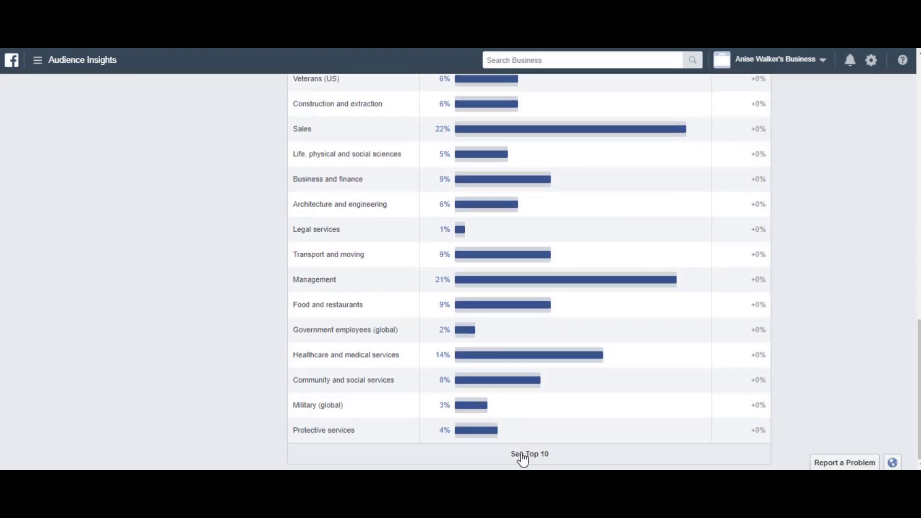
scroll(523, 458, "up", 1)
scroll(523, 459, "up", 3)
scroll(523, 458, "down", 3)
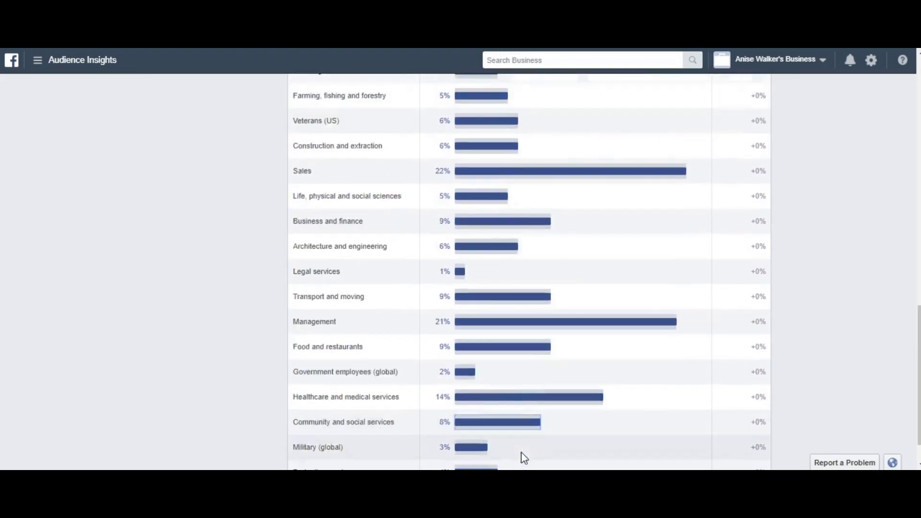
scroll(523, 459, "up", 1)
scroll(522, 453, "up", 2)
scroll(522, 453, "down", 3)
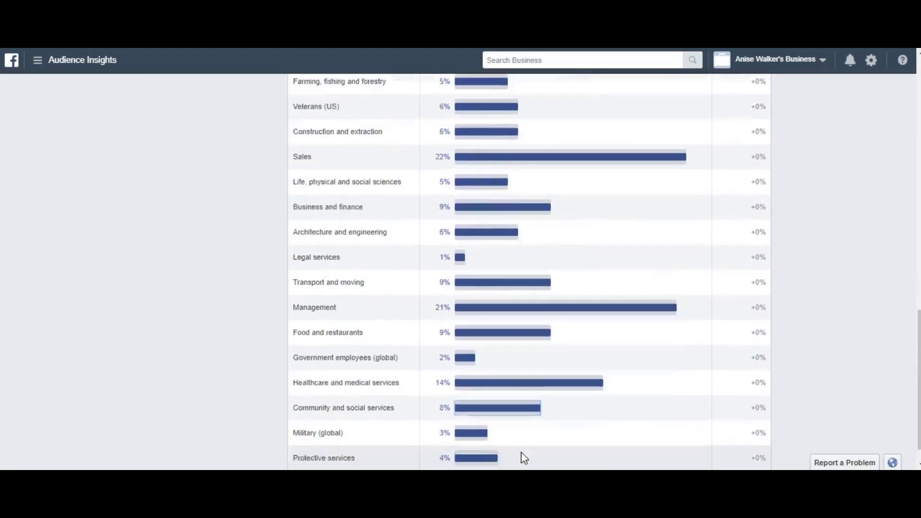
scroll(522, 453, "up", 1)
scroll(522, 453, "up", 1)
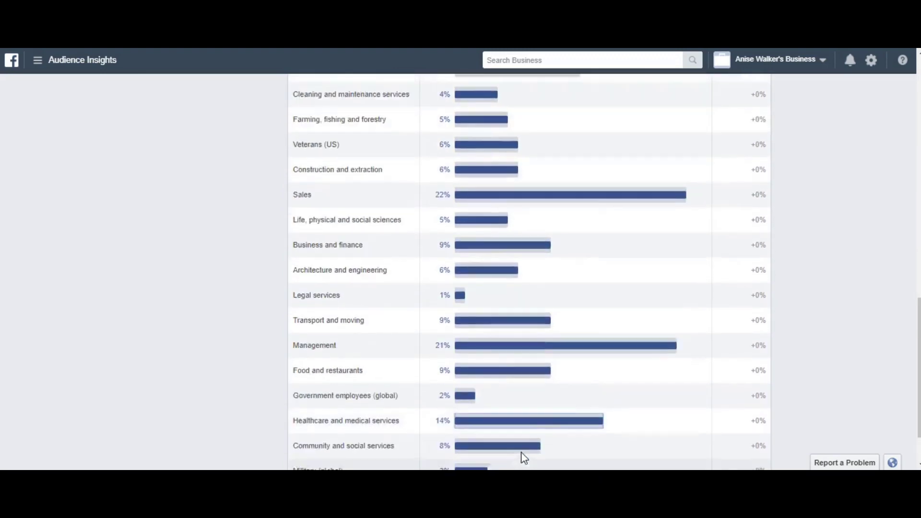
scroll(522, 453, "down", 2)
scroll(522, 454, "up", 1)
scroll(522, 454, "down", 2)
scroll(522, 453, "up", 4)
scroll(522, 452, "down", 3)
scroll(522, 453, "up", 4)
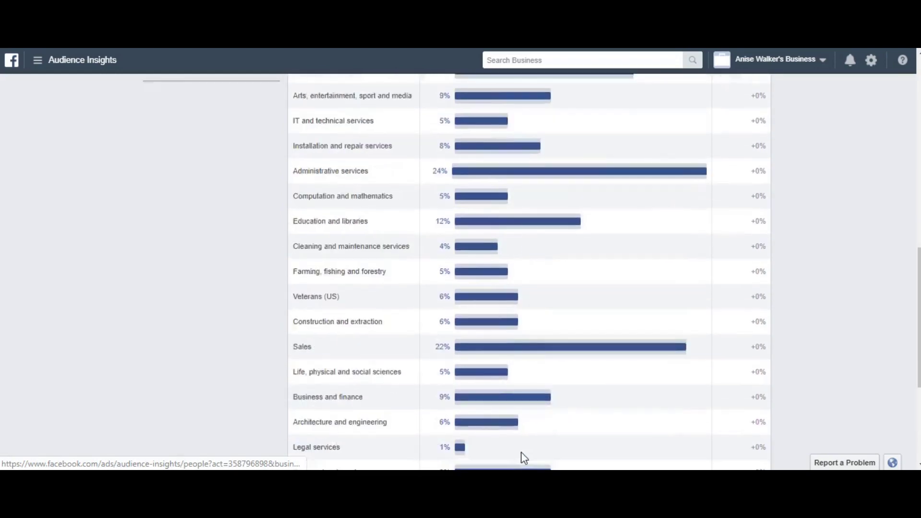
scroll(522, 453, "down", 4)
scroll(522, 453, "up", 3)
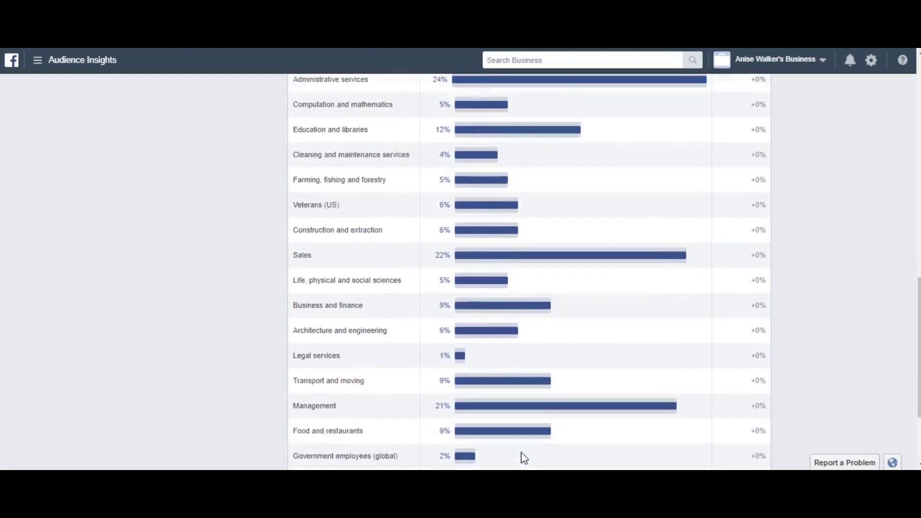
scroll(522, 453, "down", 3)
scroll(522, 454, "up", 2)
scroll(522, 454, "down", 4)
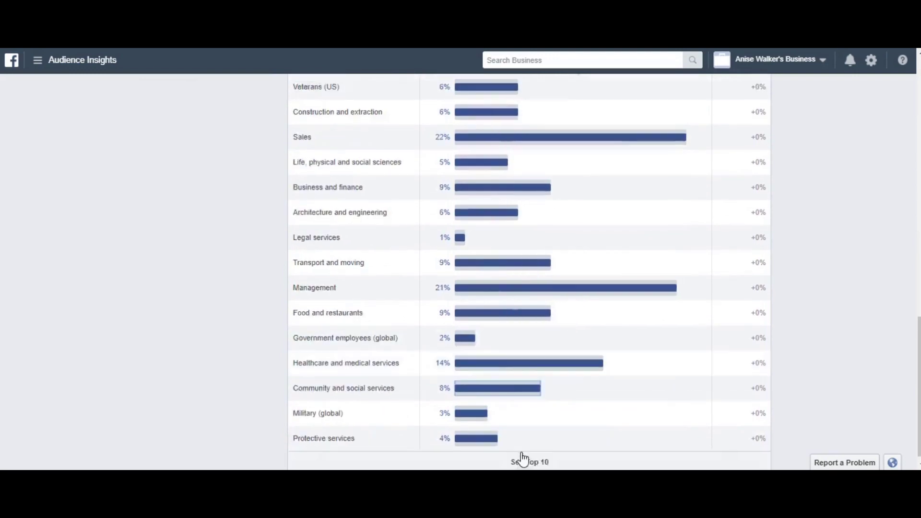
scroll(522, 453, "up", 2)
scroll(521, 452, "up", 3)
scroll(522, 453, "down", 4)
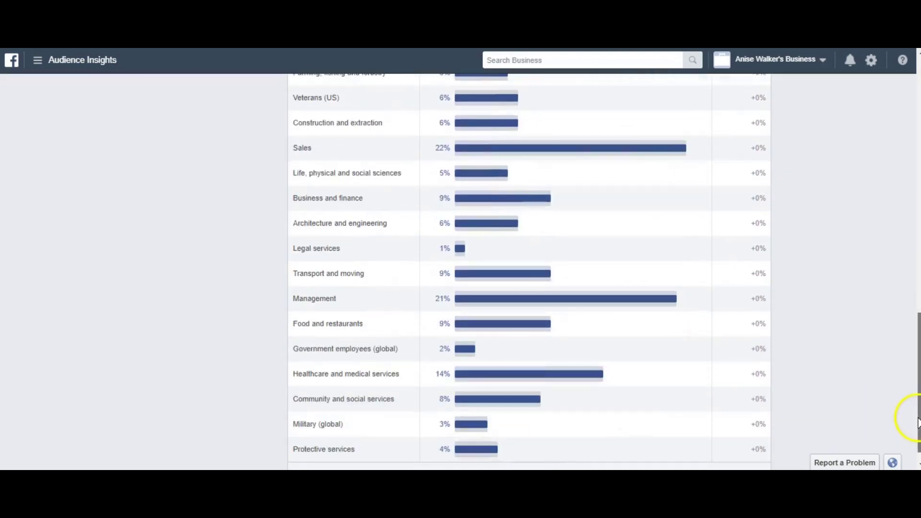
left_click_drag(905, 421, 911, 94)
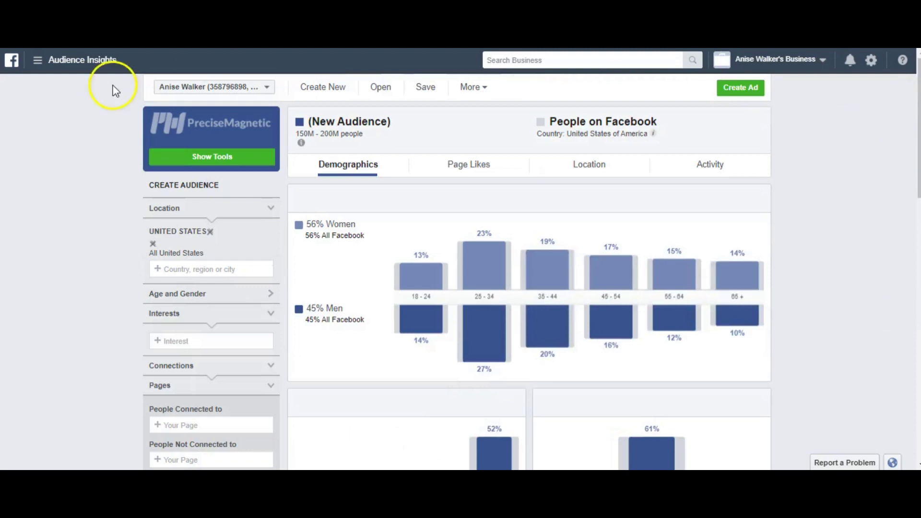
- Remove United States from the Location filter
left_click(152, 243)
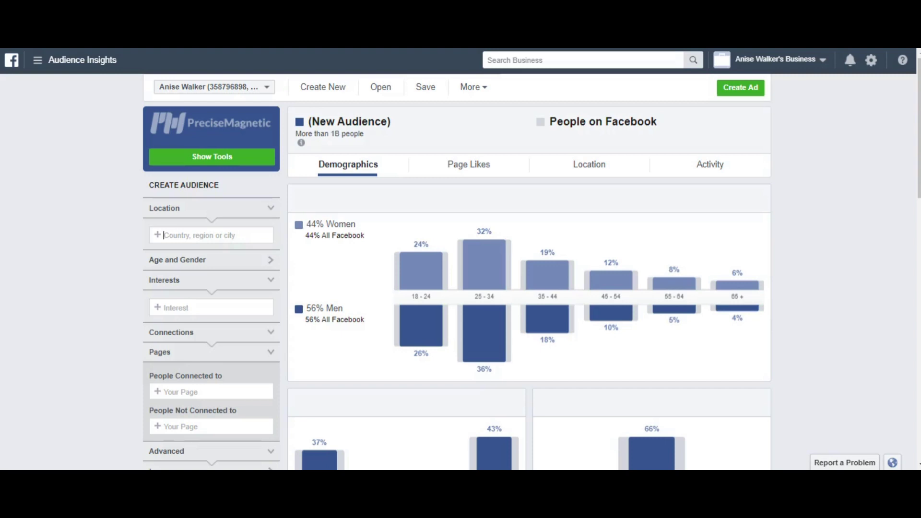
- Add United States and United Kingdom as target locations
type("United States")
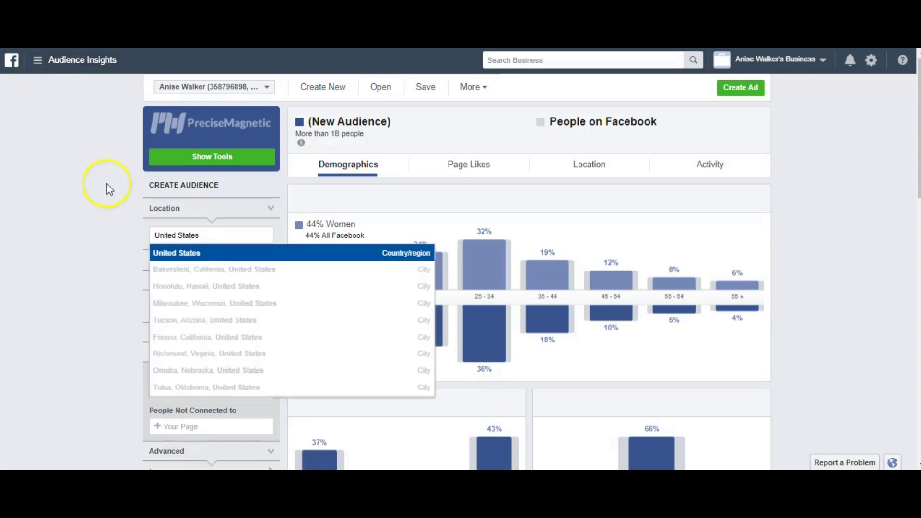
left_click(180, 257)
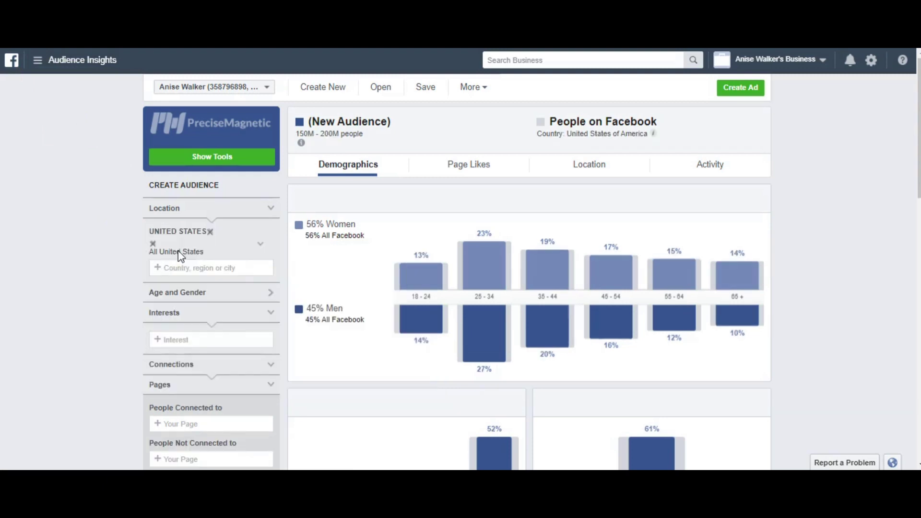
type("United")
key("BackSpace")
key("BackSpace")
key("BackSpace")
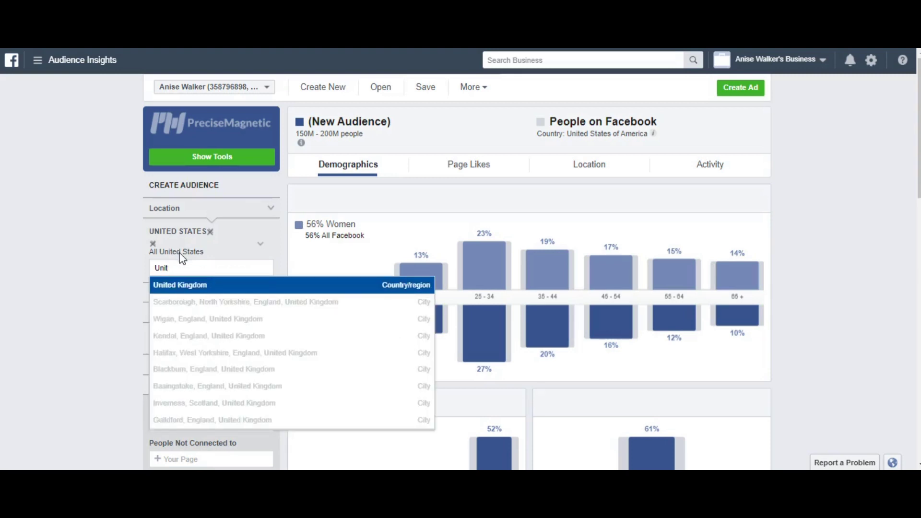
left_click(189, 288)
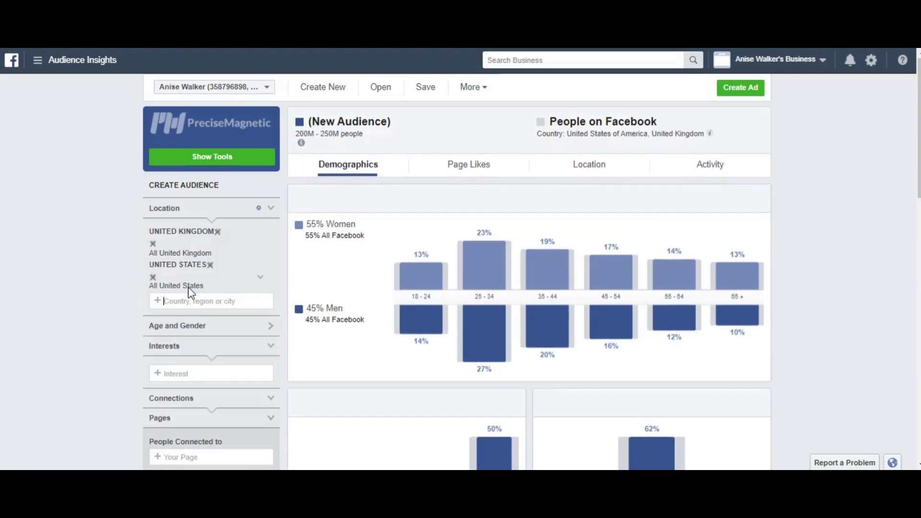
- Add Australia and New Zealand as target locations and expand the Age and Gender settings
type("Australia")
left_click(189, 321)
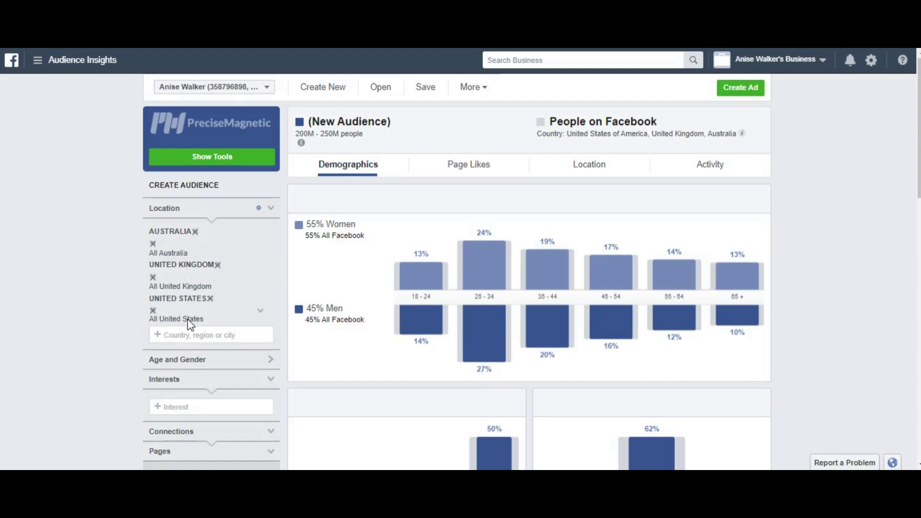
type("New Zealand")
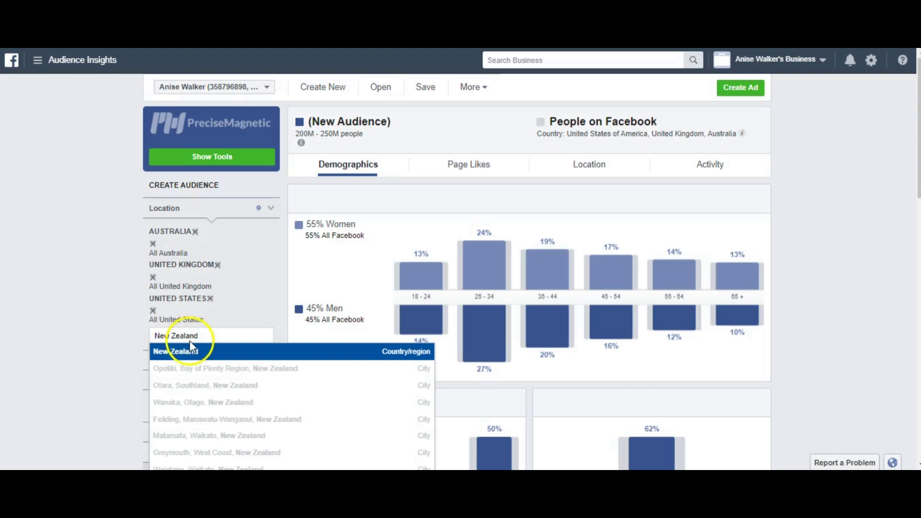
left_click(193, 353)
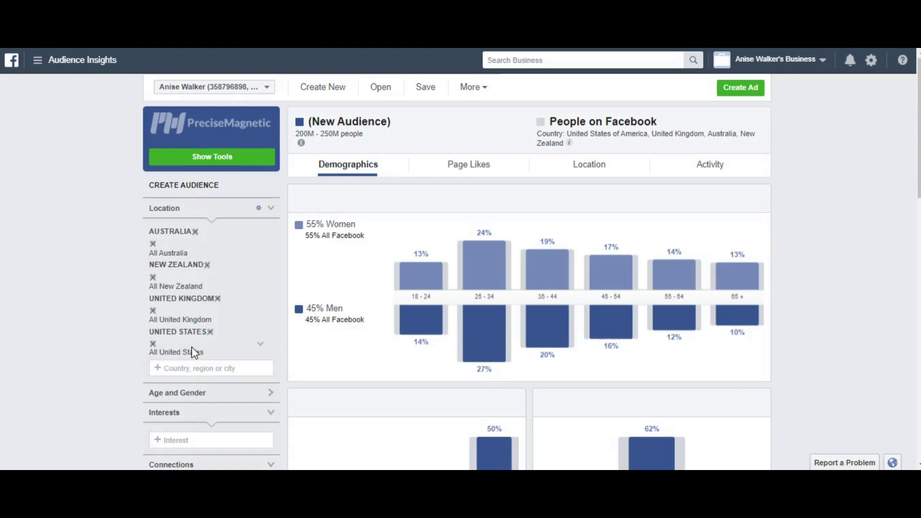
left_click(204, 393)
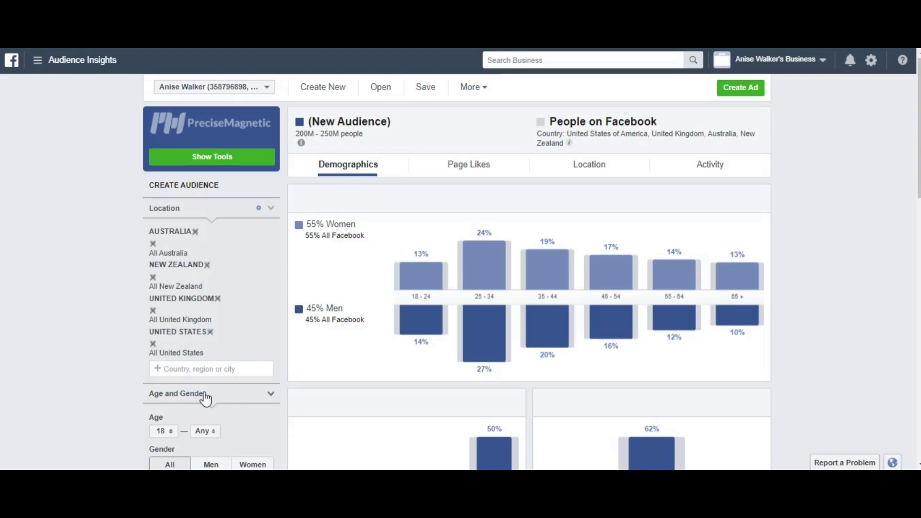
- Confirm the audience is set to age 18 – Any with all genders
left_click(65, 376)
scroll(65, 377, "down", 2)
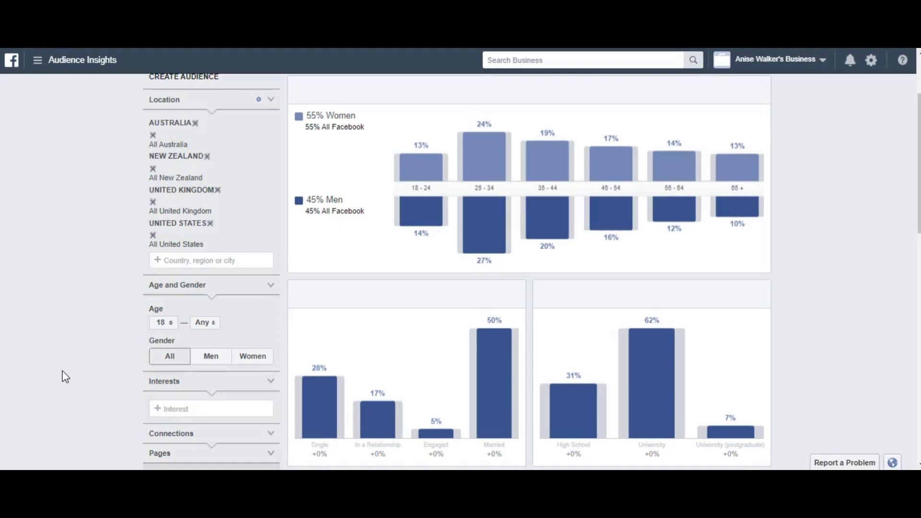
- Add Affiliate Marketing as an audience interest
left_click(214, 409)
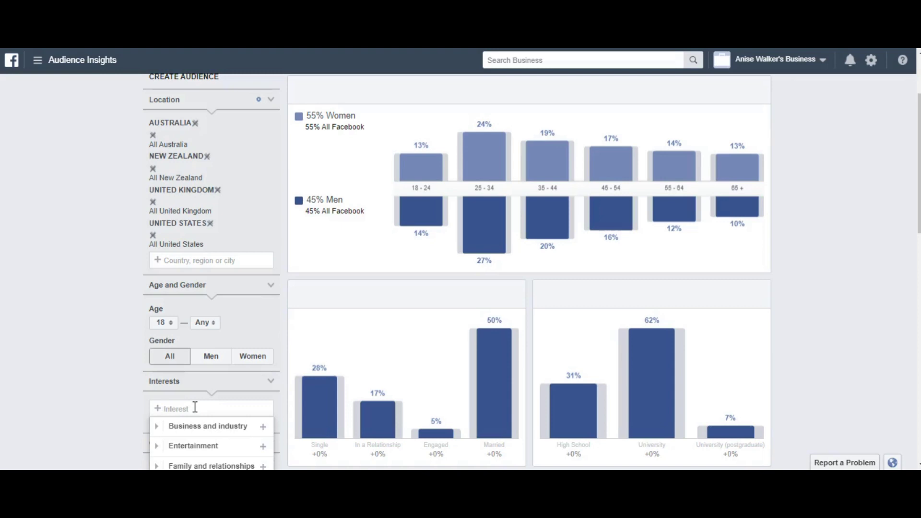
type("Affiliate Marketing")
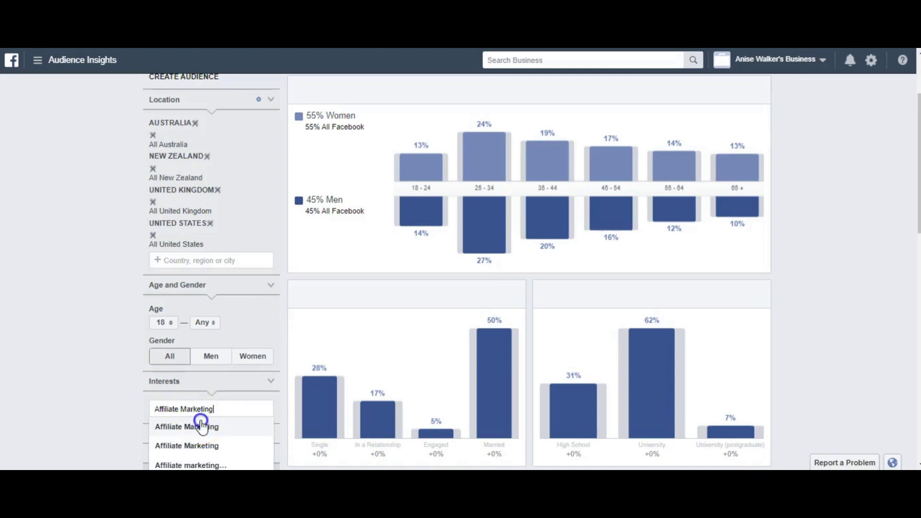
left_click(201, 427)
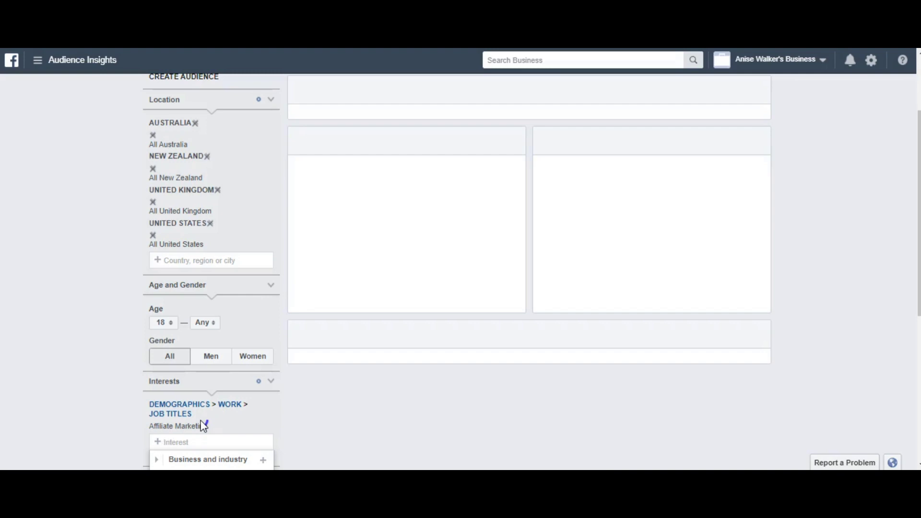
- Add the entire Business and industry category from the interest browser
left_click(83, 418)
mouse_move(915, 222)
left_mouse_down()
mouse_move(917, 158)
mouse_move(916, 237)
left_mouse_up()
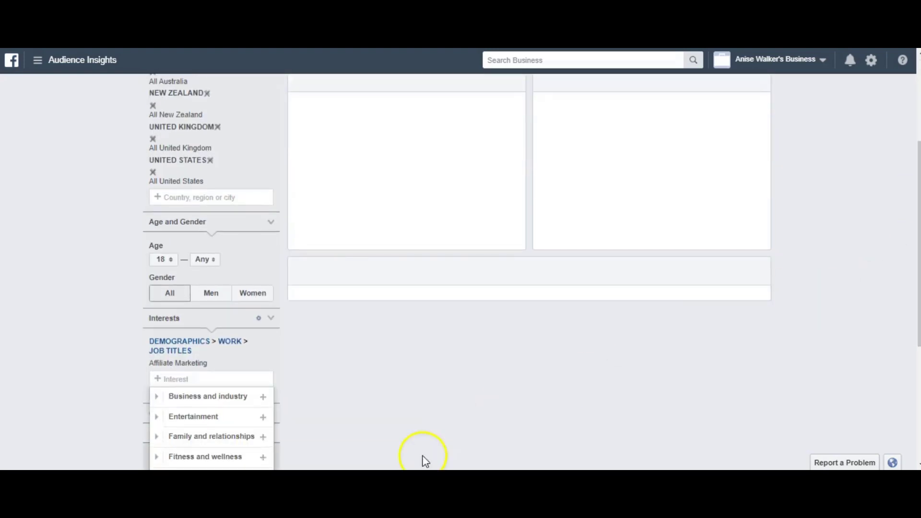
left_click(182, 397)
left_click(263, 398)
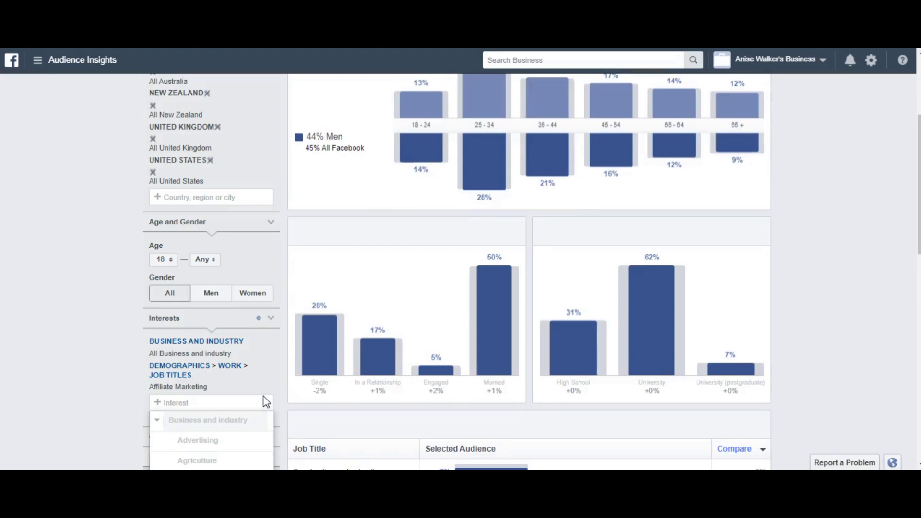
left_click(76, 353)
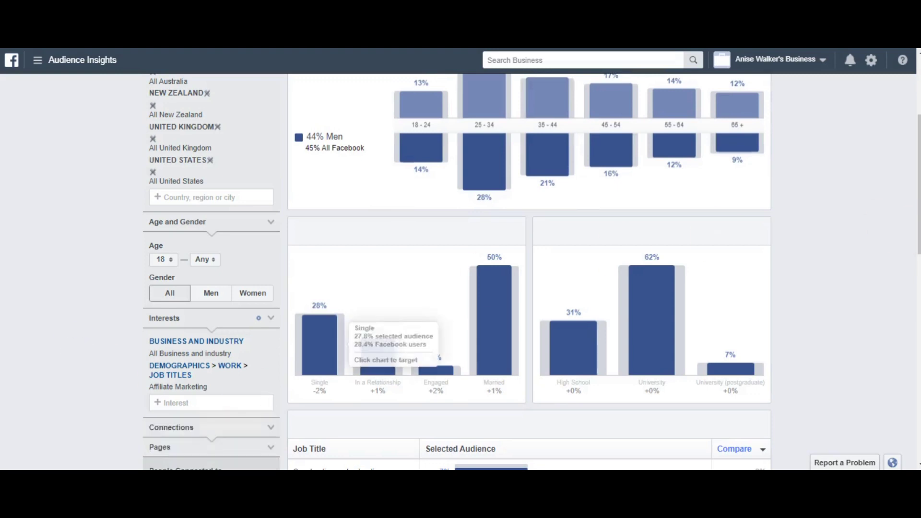
left_click_drag(916, 253, 917, 173)
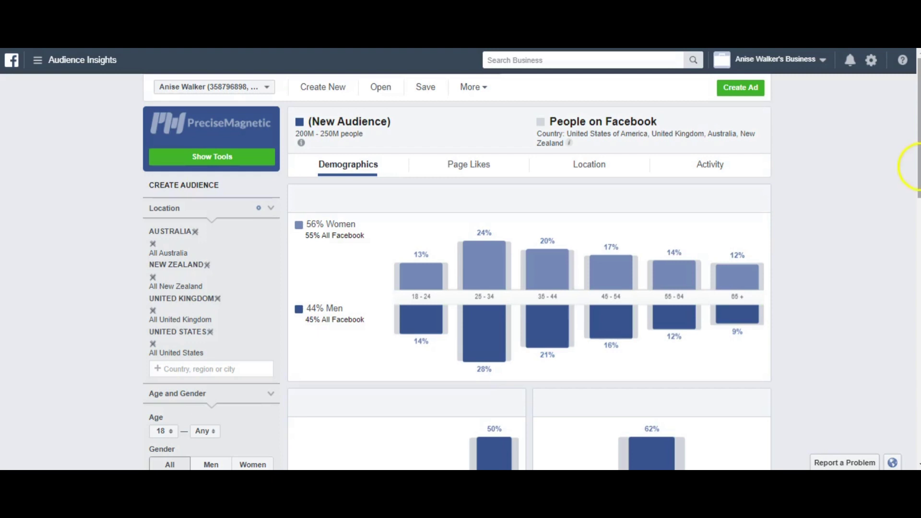
left_click_drag(914, 167, 904, 233)
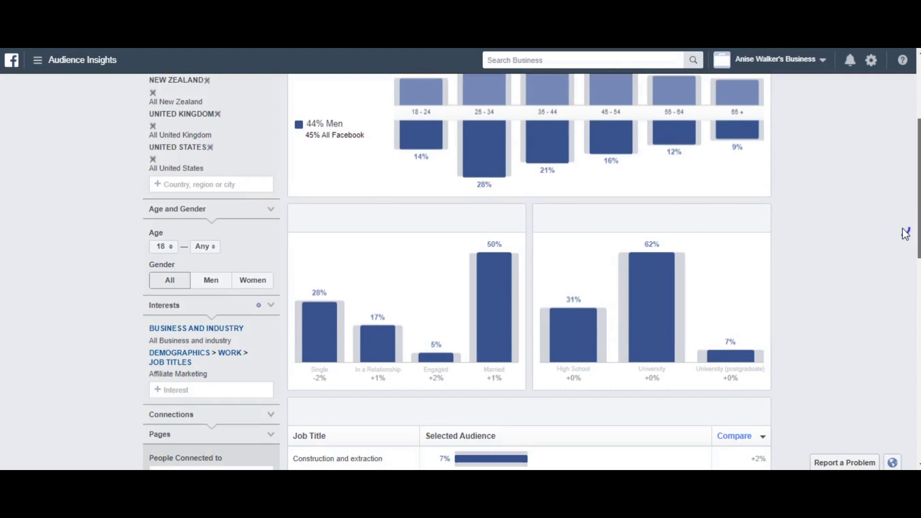
- Search interests for 'Gary V' and add Gary Vaynerchuk
scroll(893, 236, "down", 3)
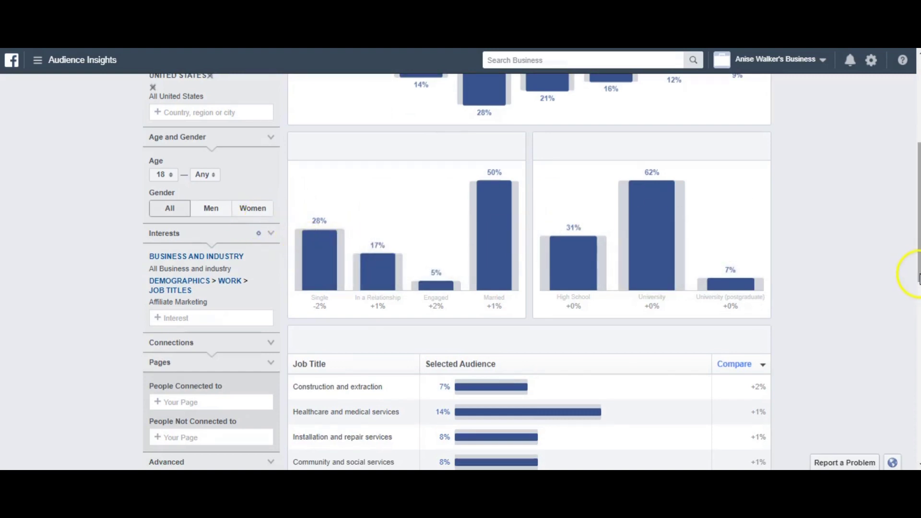
left_click_drag(918, 278, 884, 266)
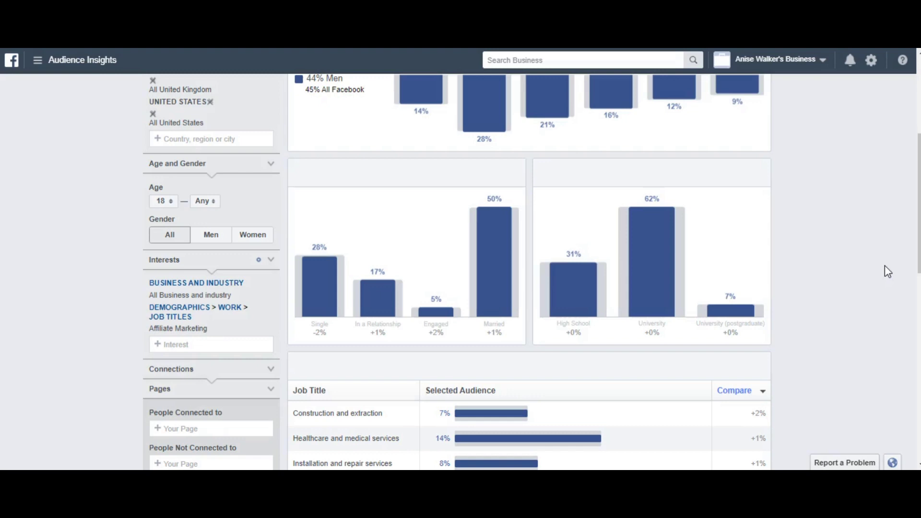
left_click(217, 350)
left_click(210, 349)
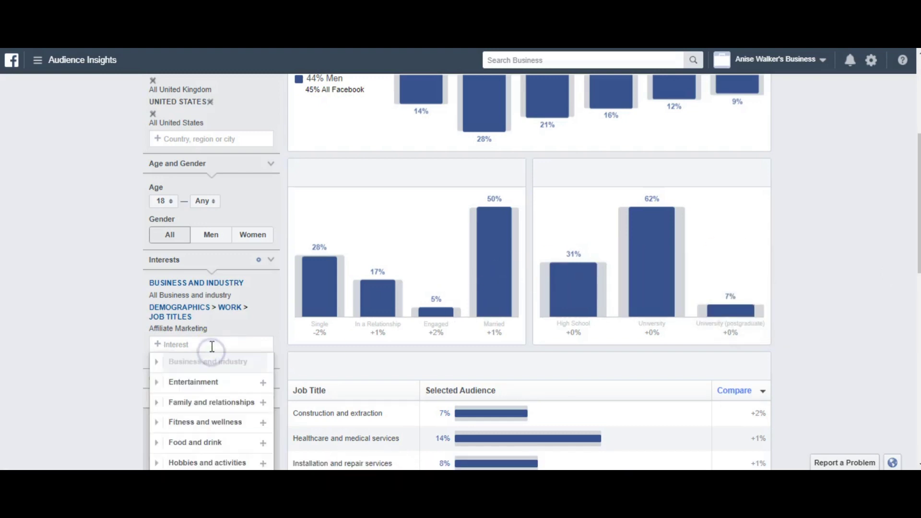
type("Ga")
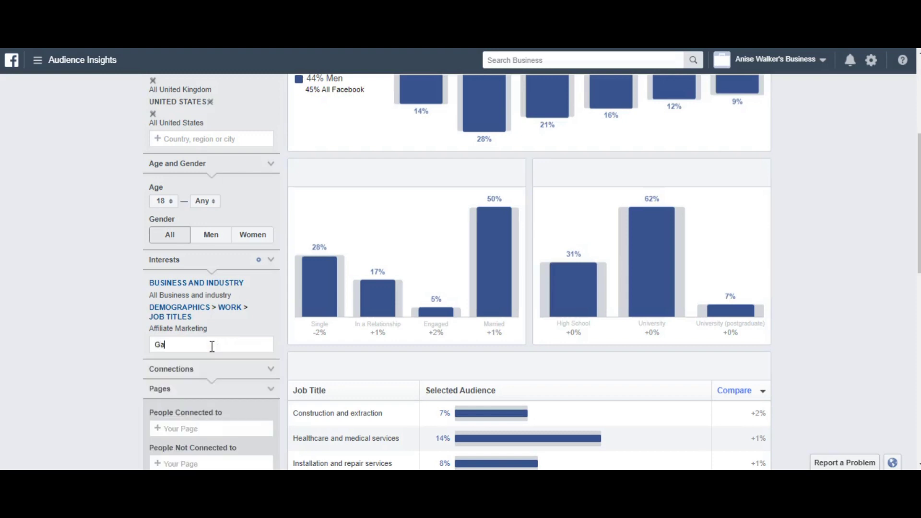
type("r")
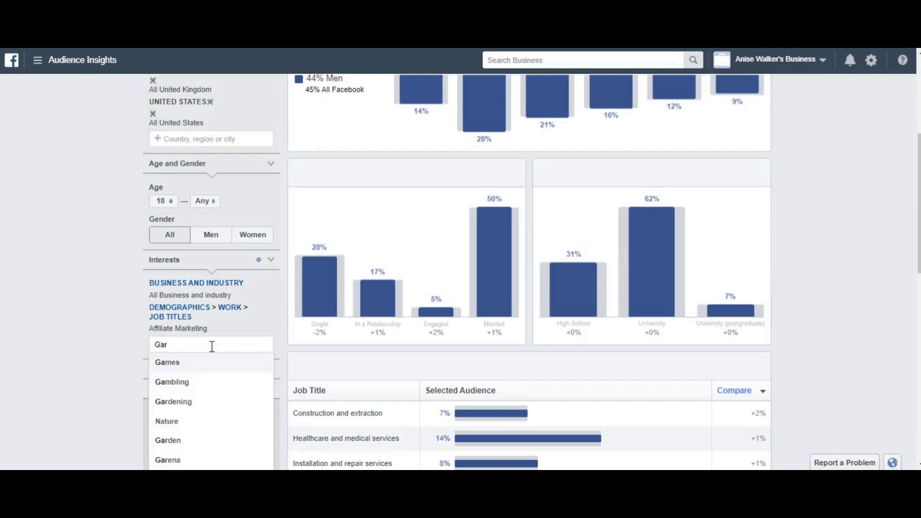
type("y V")
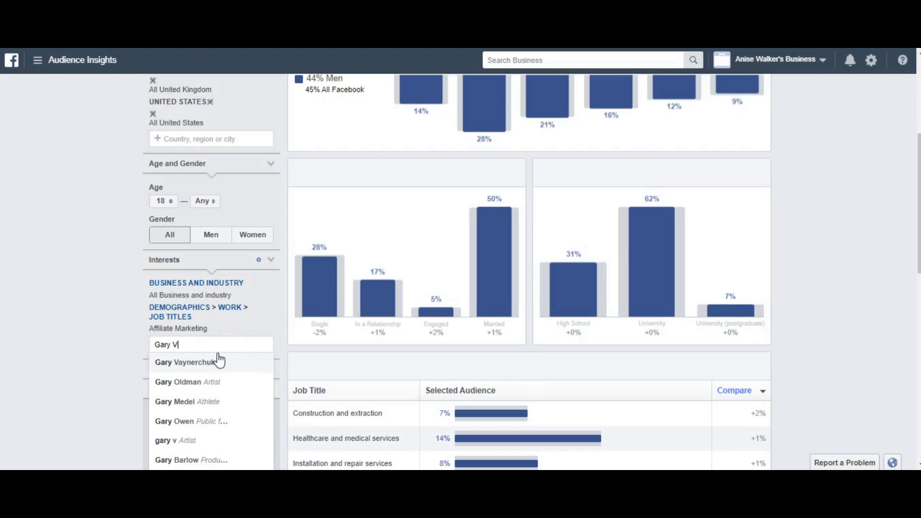
left_click(208, 382)
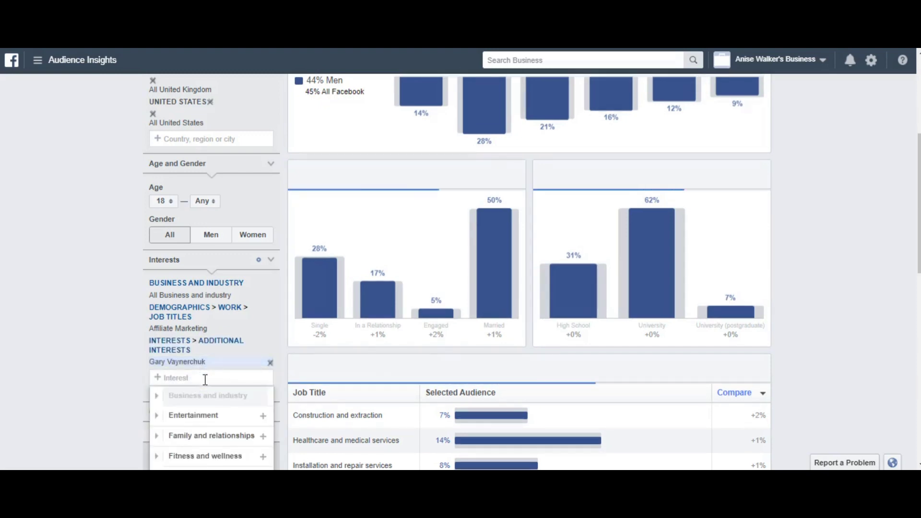
- Search interests for 'click funnels', then erase that search text
left_click(918, 190)
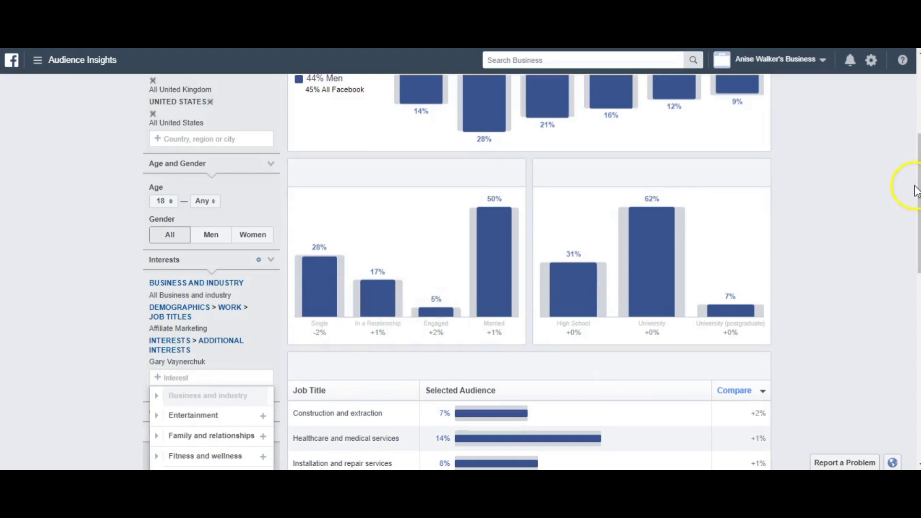
left_click_drag(918, 190, 876, 190)
type("click funnels")
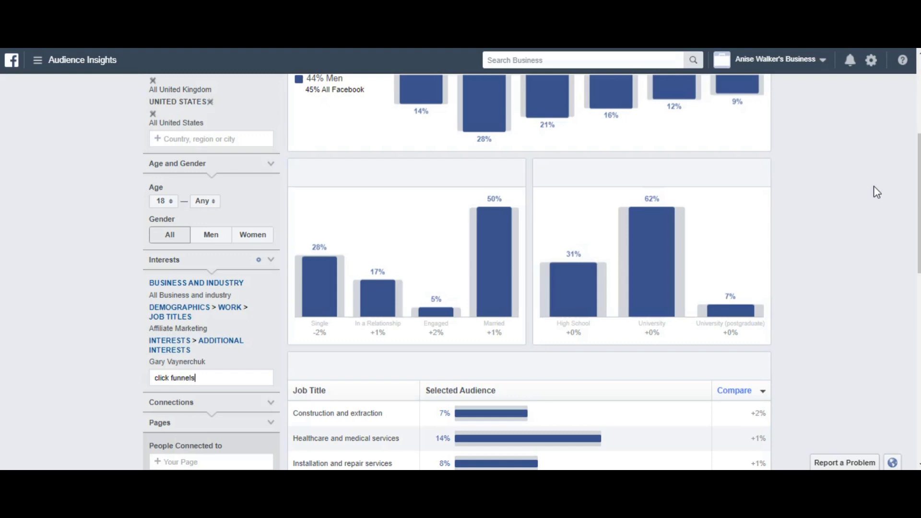
key("BackSpace")
key("BackSpace")
key("BackSpace")
key("BackSpace")
key("BackSpace")
key("BackSpace")
key("BackSpace")
key("BackSpace")
key("BackSpace")
key("BackSpace")
key("BackSpace")
key("BackSpace")
key("BackSpace")
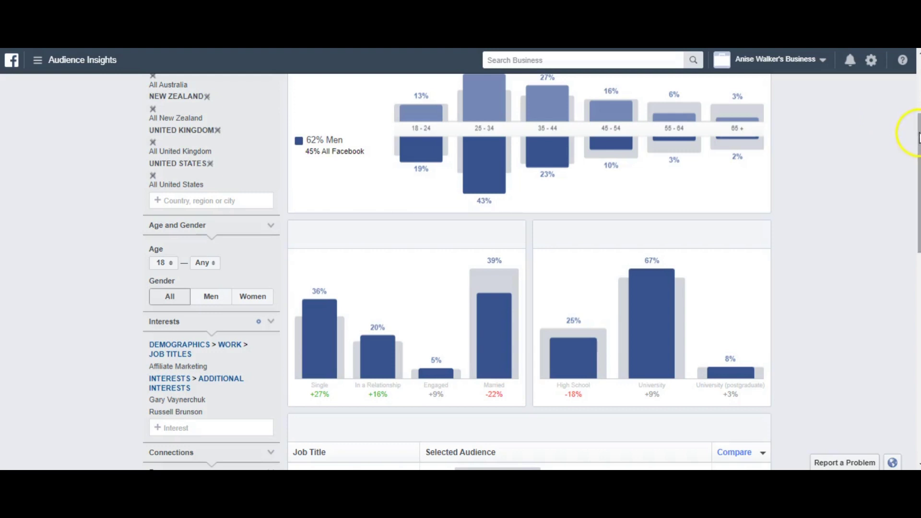
- Scroll back to the top to view the refined 6M–7M audience
left_click_drag(917, 136, 914, 80)
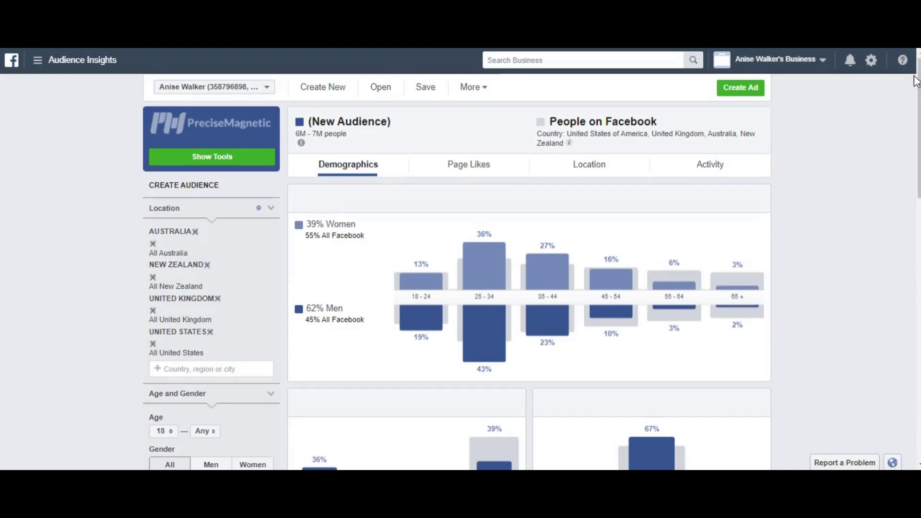
mouse_move(425, 284)
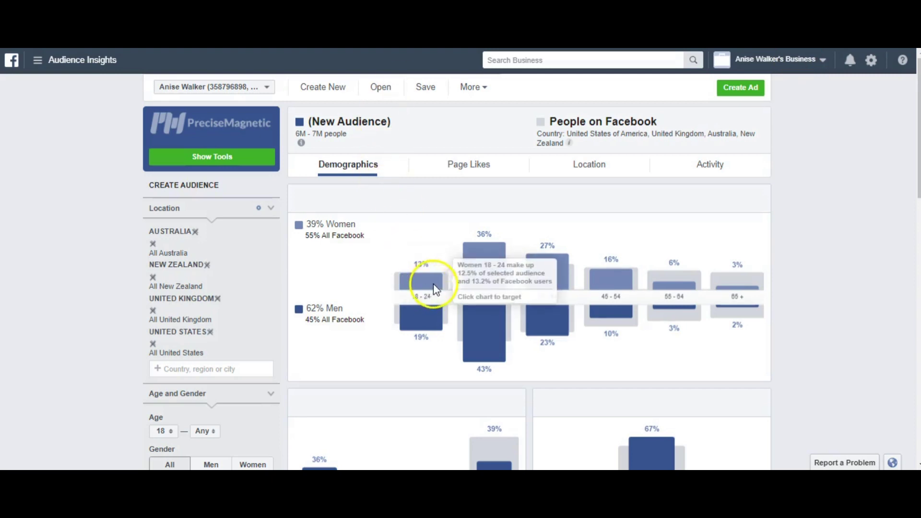
mouse_move(480, 263)
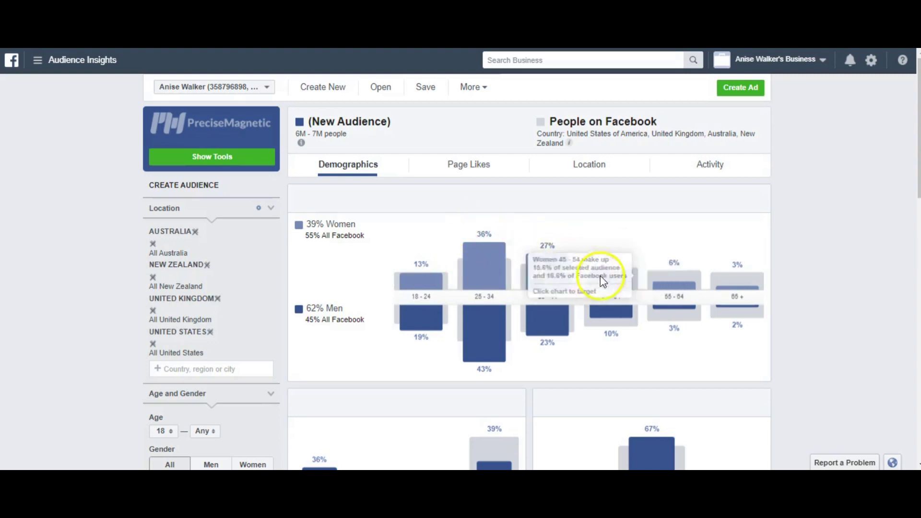
mouse_move(416, 369)
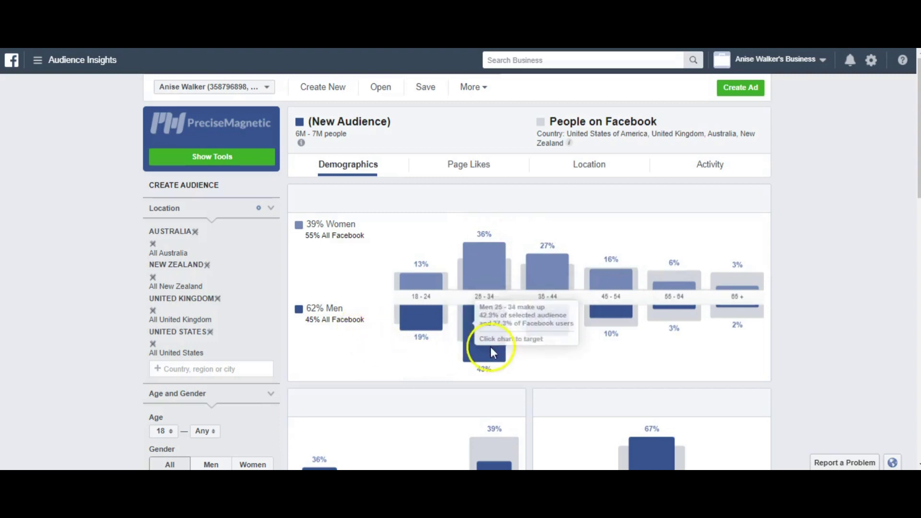
left_click(438, 349)
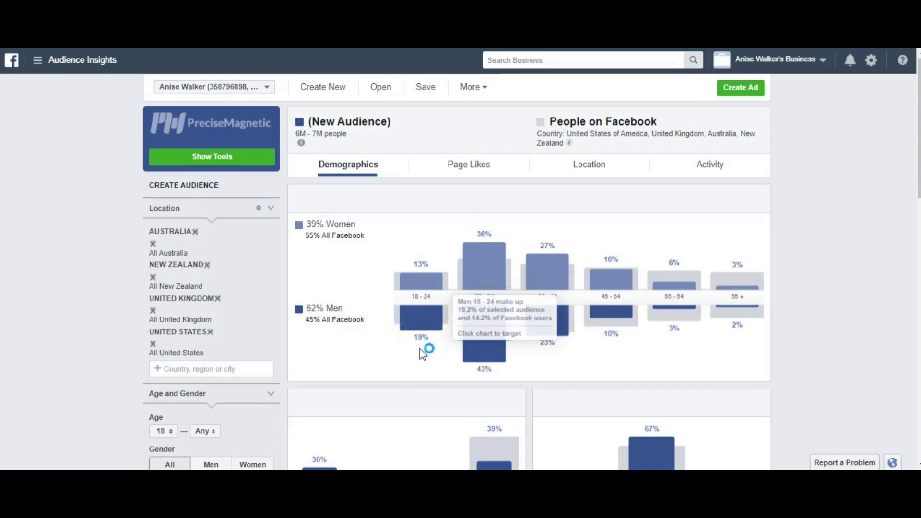
left_click_drag(487, 341, 537, 374)
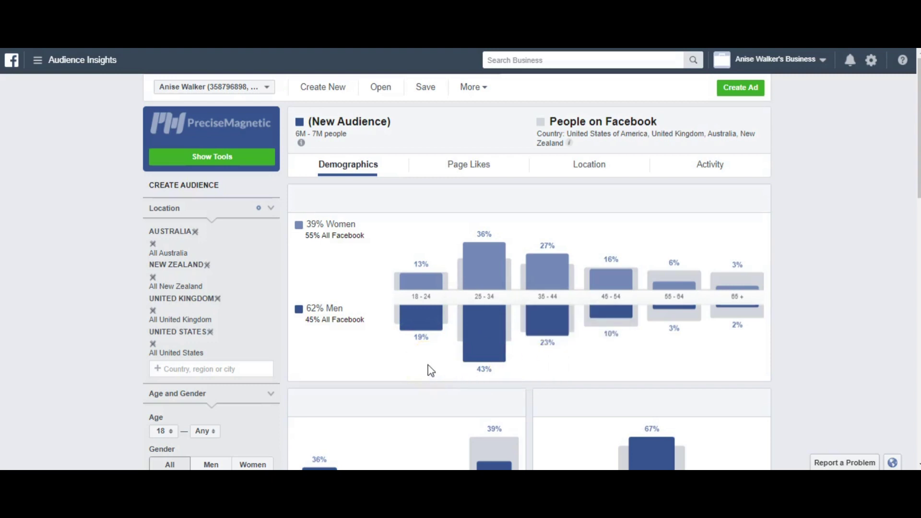
mouse_move(428, 365)
left_mouse_down()
mouse_move(473, 369)
mouse_move(470, 257)
mouse_move(488, 347)
mouse_move(475, 331)
left_mouse_up()
scroll(865, 343, "down", 4)
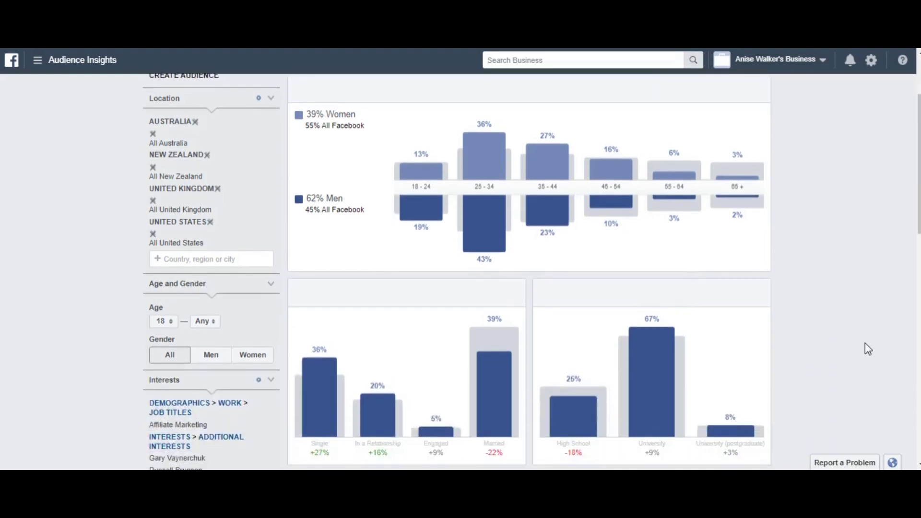
scroll(865, 344, "down", 5)
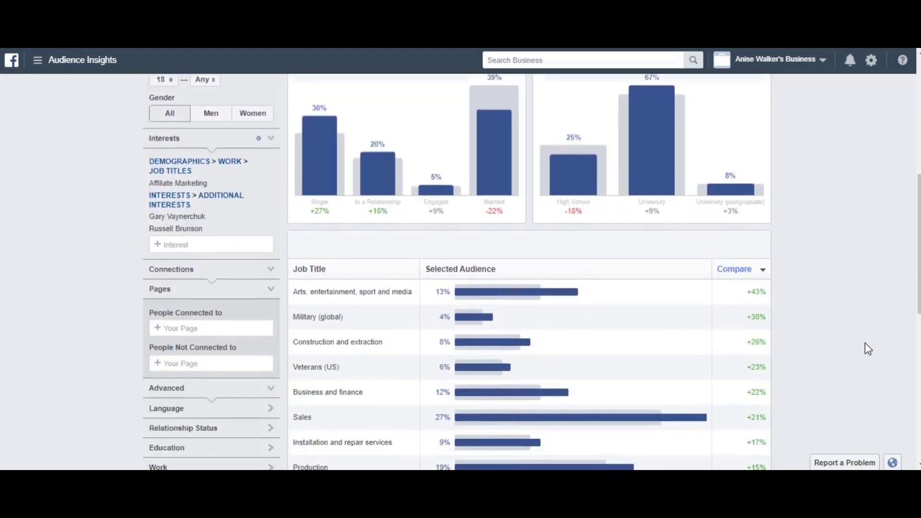
scroll(865, 349, "down", 5)
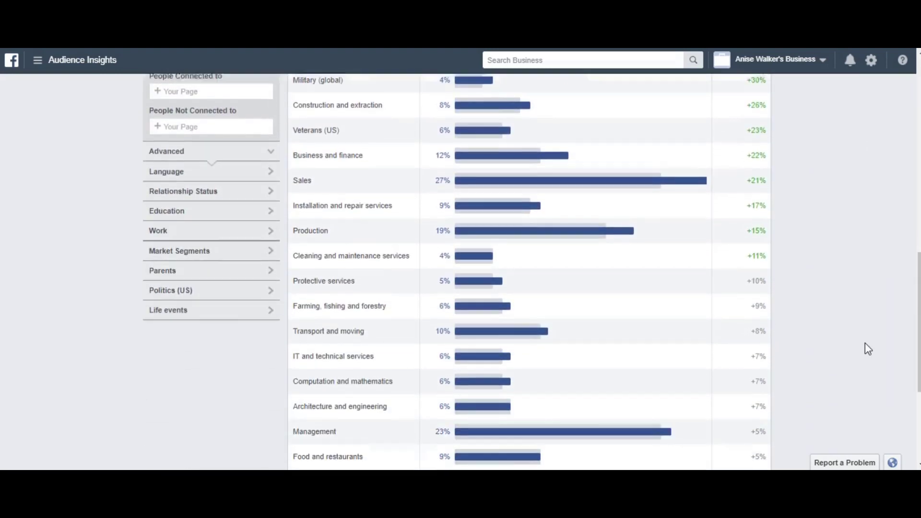
scroll(865, 343, "down", 4)
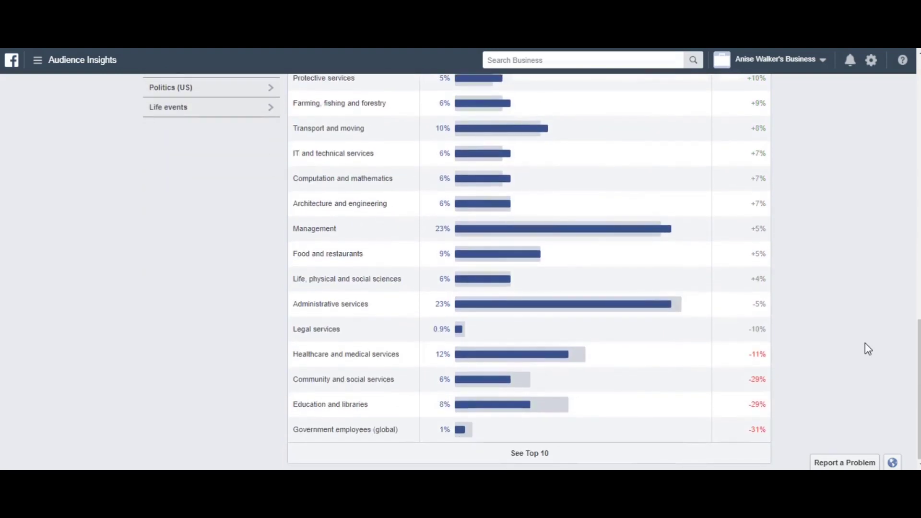
scroll(865, 344, "up", 15)
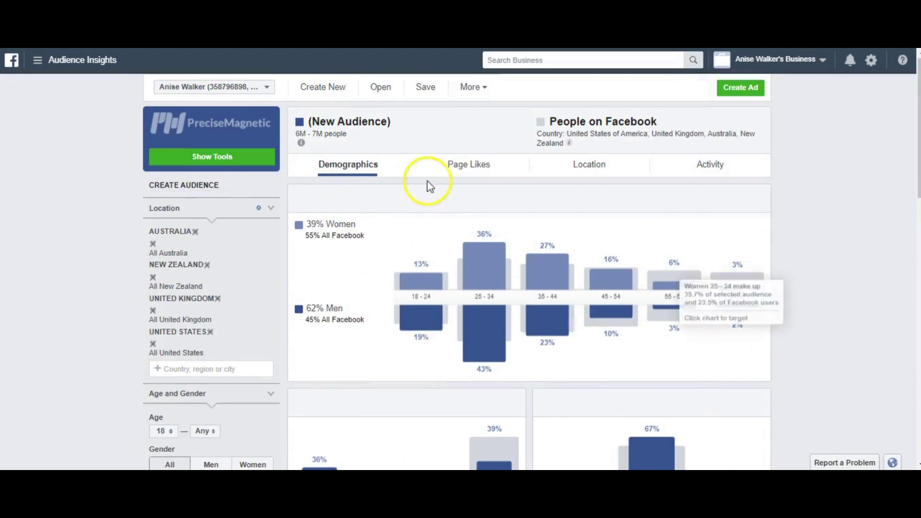
- Switch to Page Likes and review the top categories, led by Entrepreneur pages
left_click(453, 177)
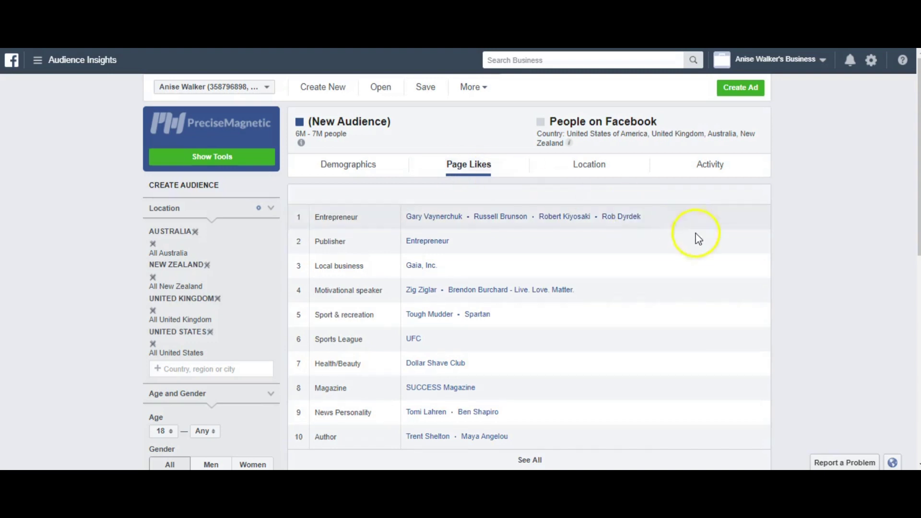
scroll(820, 228, "down", 1)
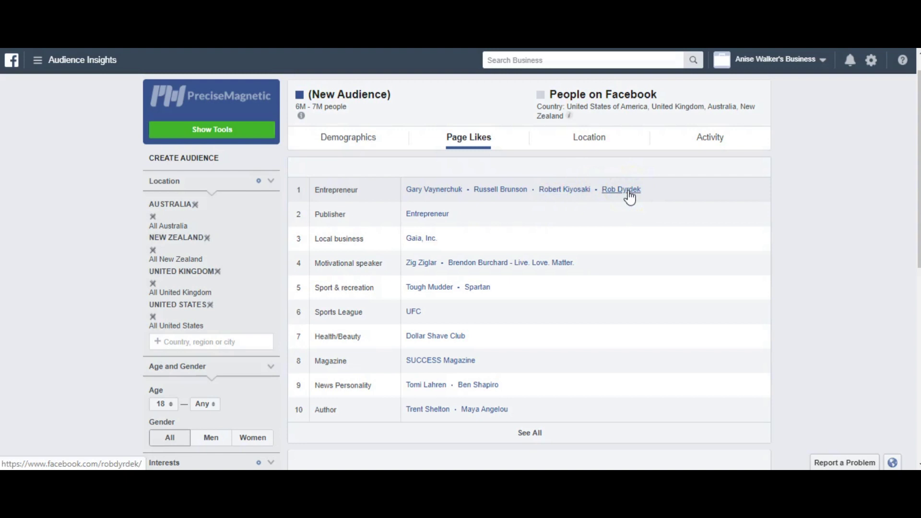
left_click(826, 209)
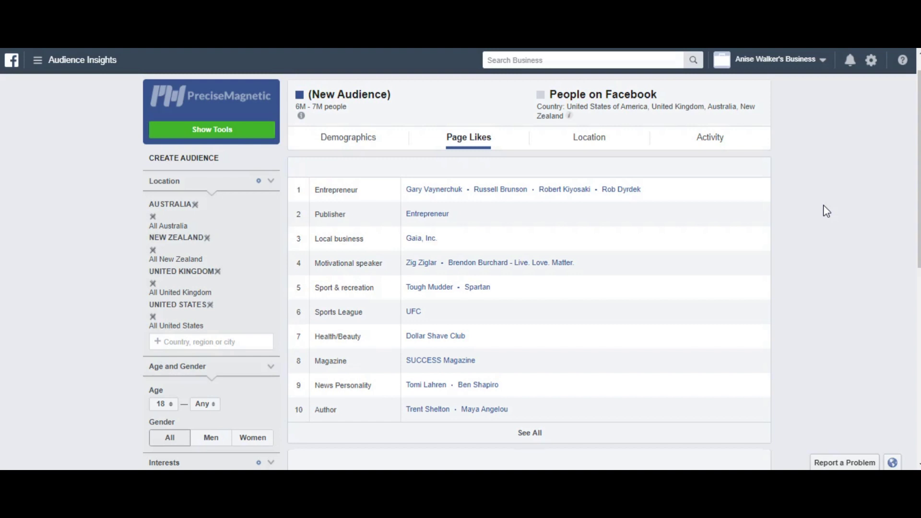
scroll(823, 205, "down", 1)
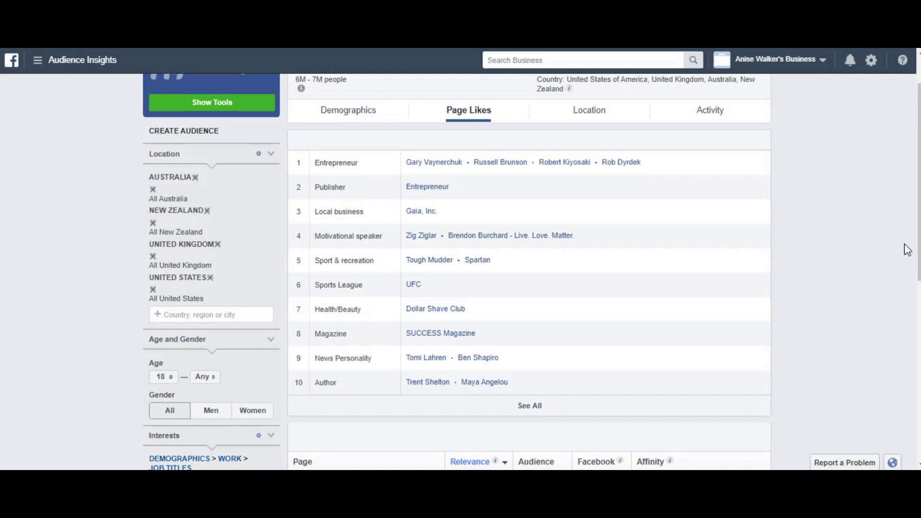
- Scroll through the Page Likes table: Gary Vaynerchuk leads at 158x affinity, then Russell Brunson at 140x
scroll(907, 249, "down", 3)
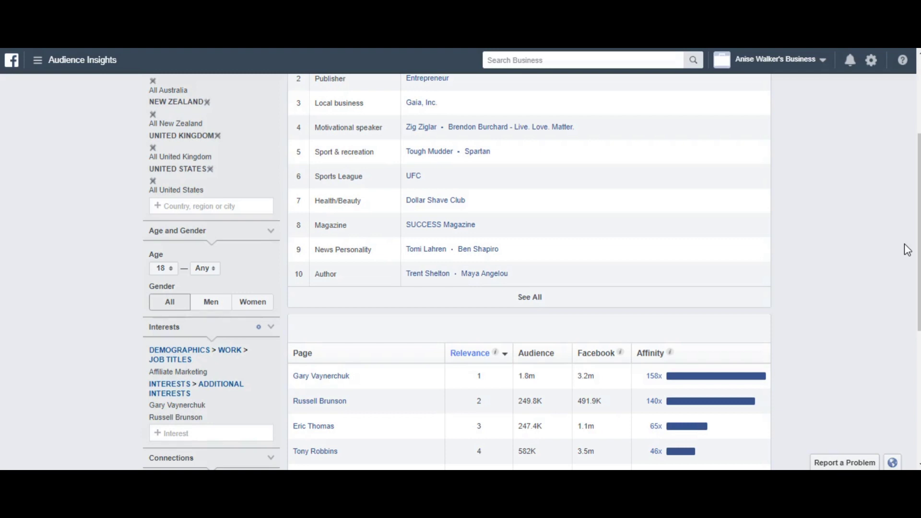
scroll(907, 249, "down", 6)
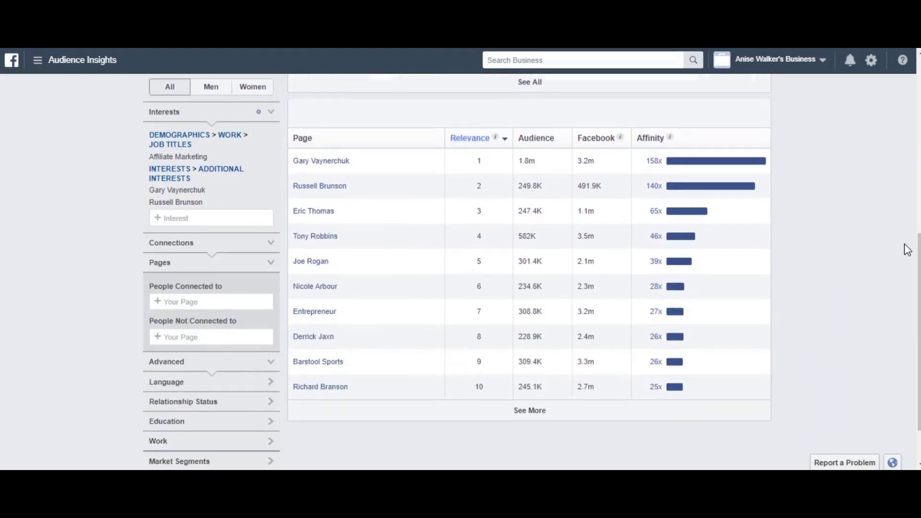